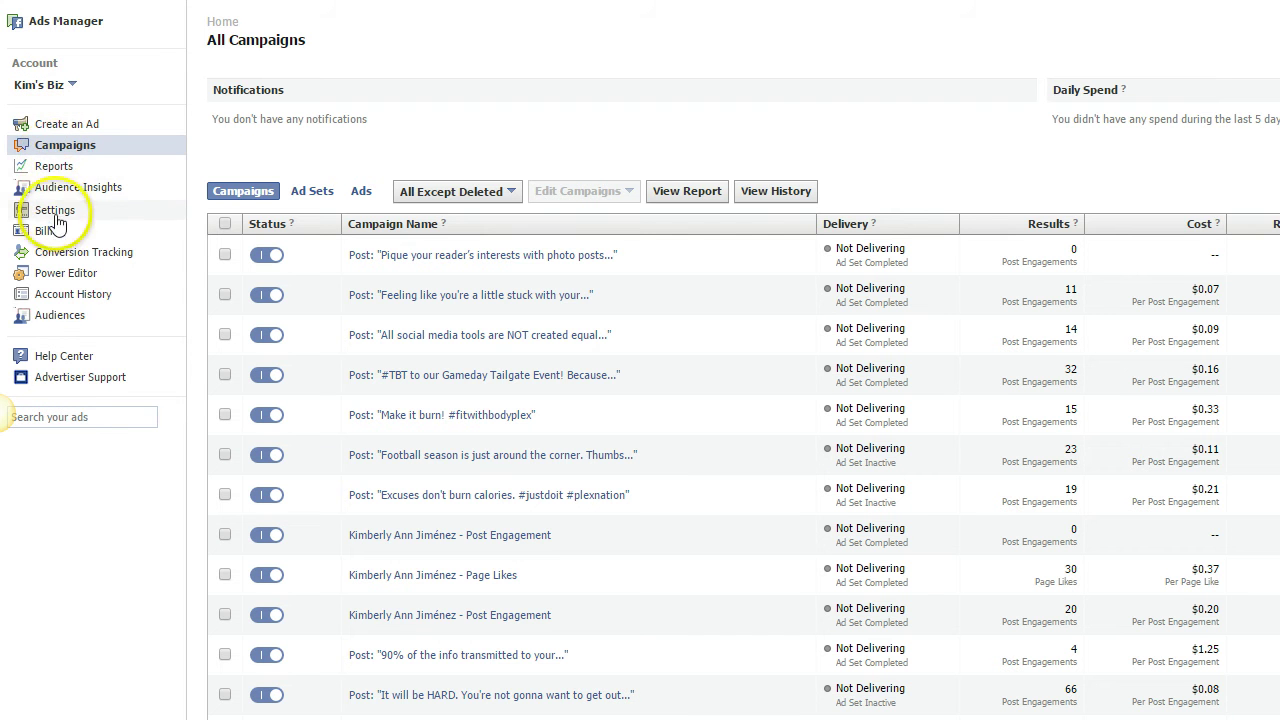
- Open the ad account's reports and switch the report's date range to Custom
{"action": "left_click", "coordinate": [50, 168]}
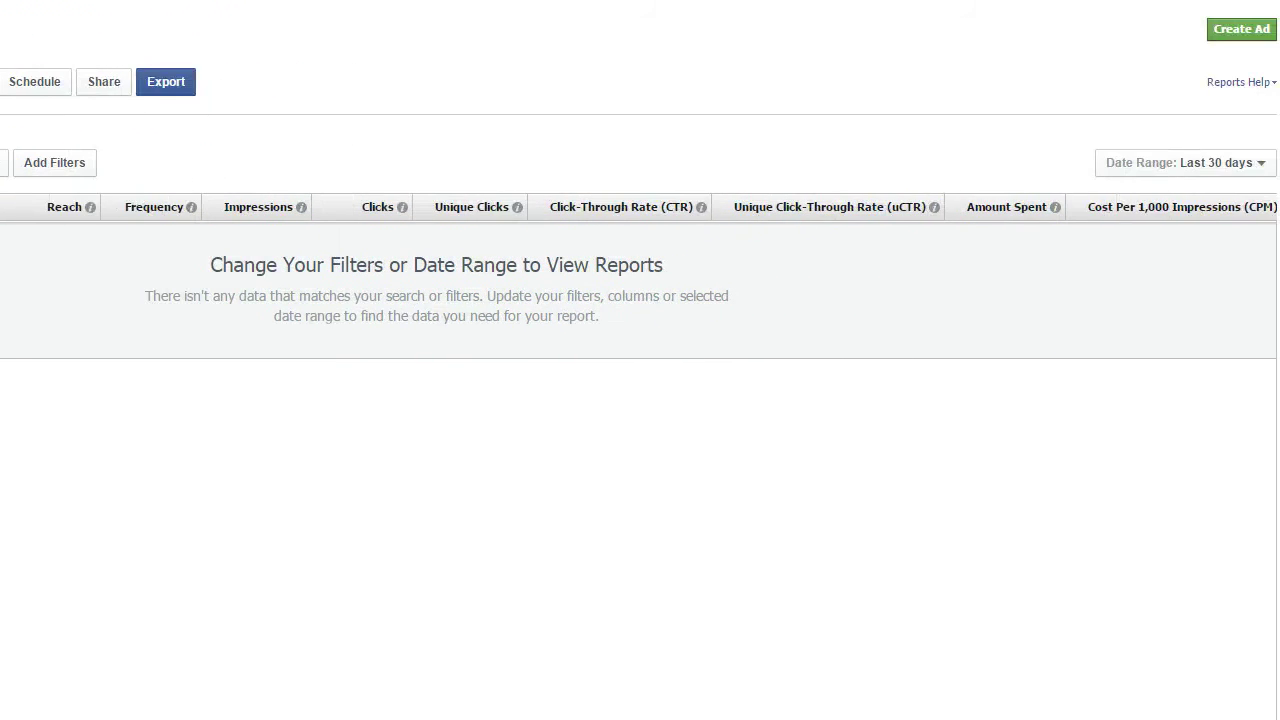
{"action": "left_click", "coordinate": [1219, 163]}
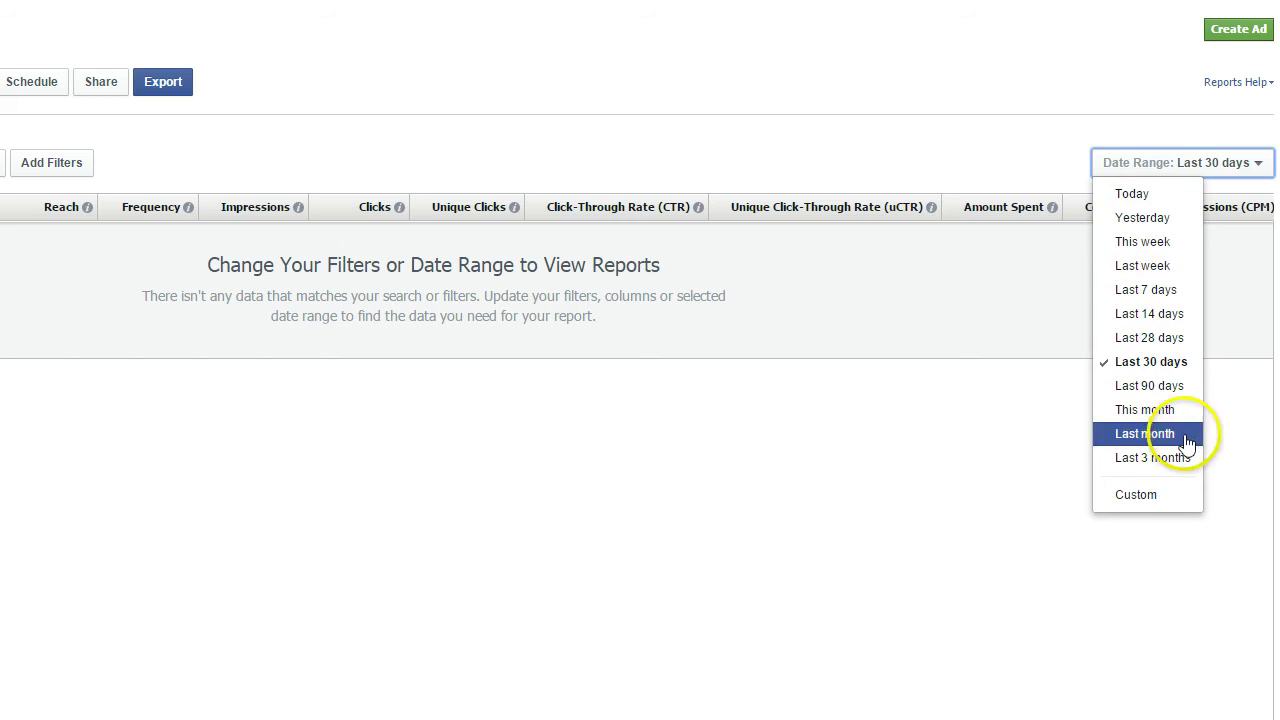
{"action": "left_click", "coordinate": [1150, 492]}
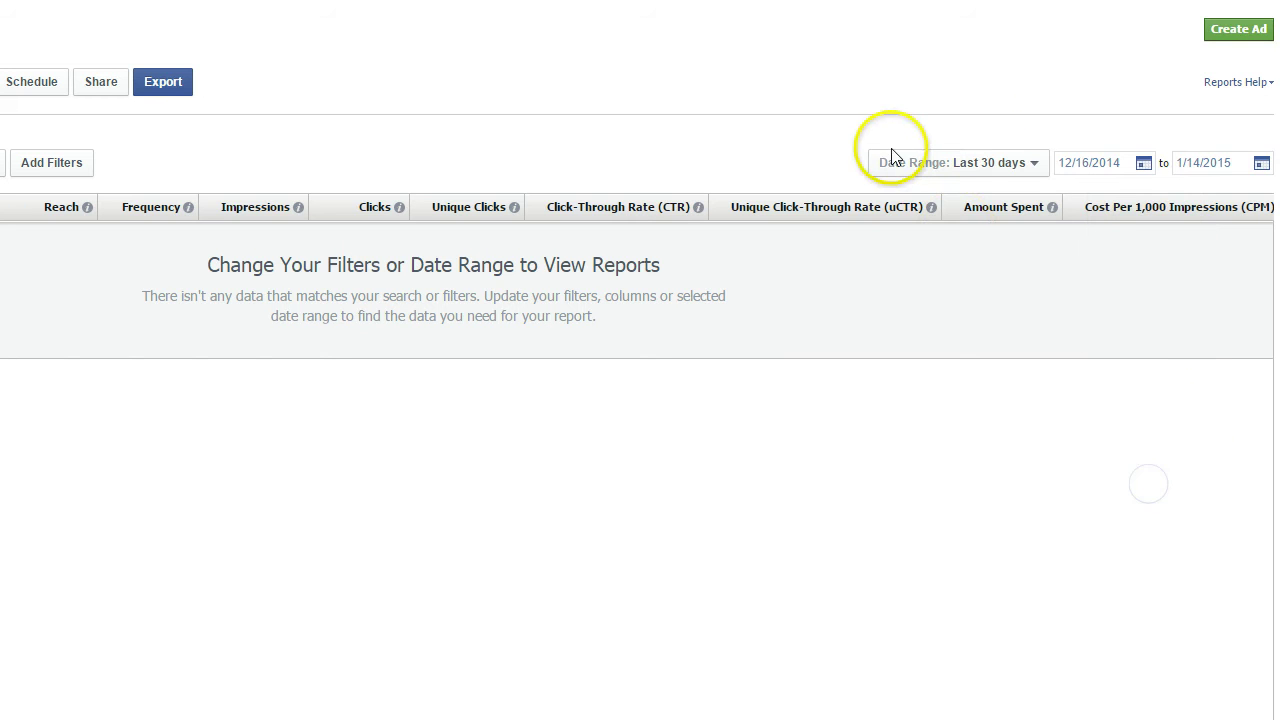
- Set the report's custom date range to start on 3/1/2014 and end on 11/1/2014
{"action": "left_click", "coordinate": [1075, 165]}
{"action": "left_click", "coordinate": [990, 197]}
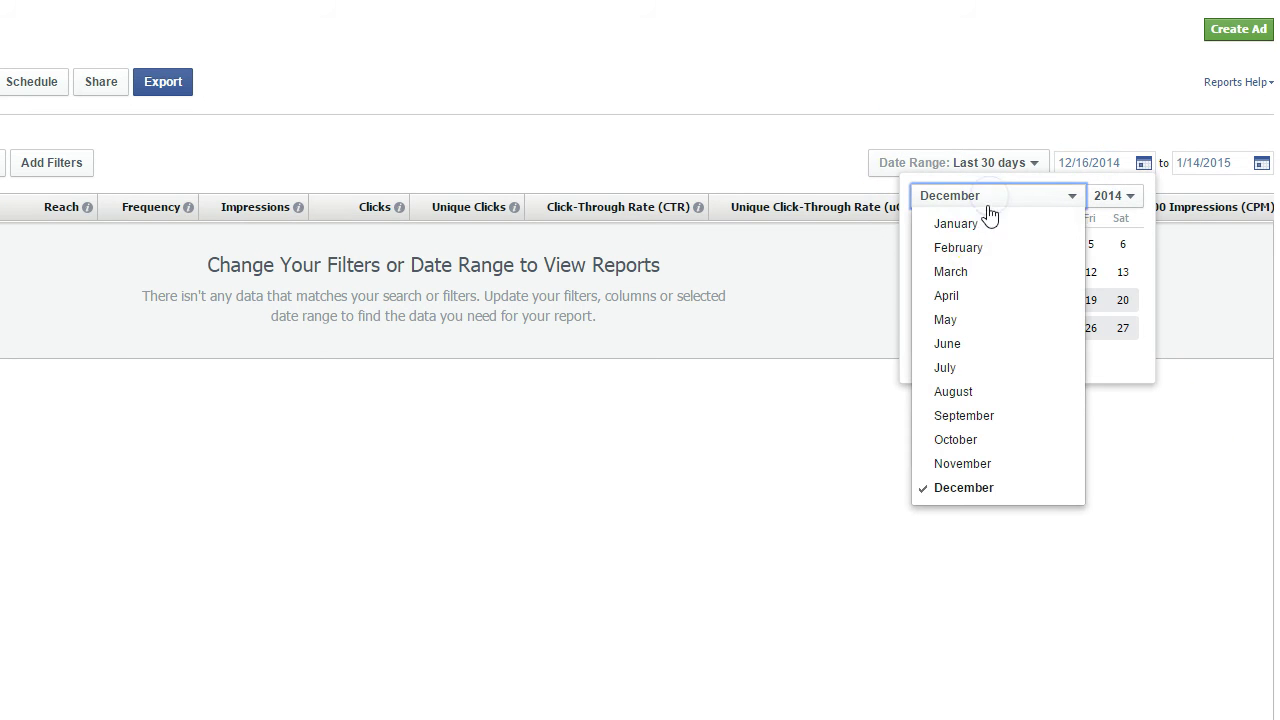
{"action": "left_click", "coordinate": [971, 278]}
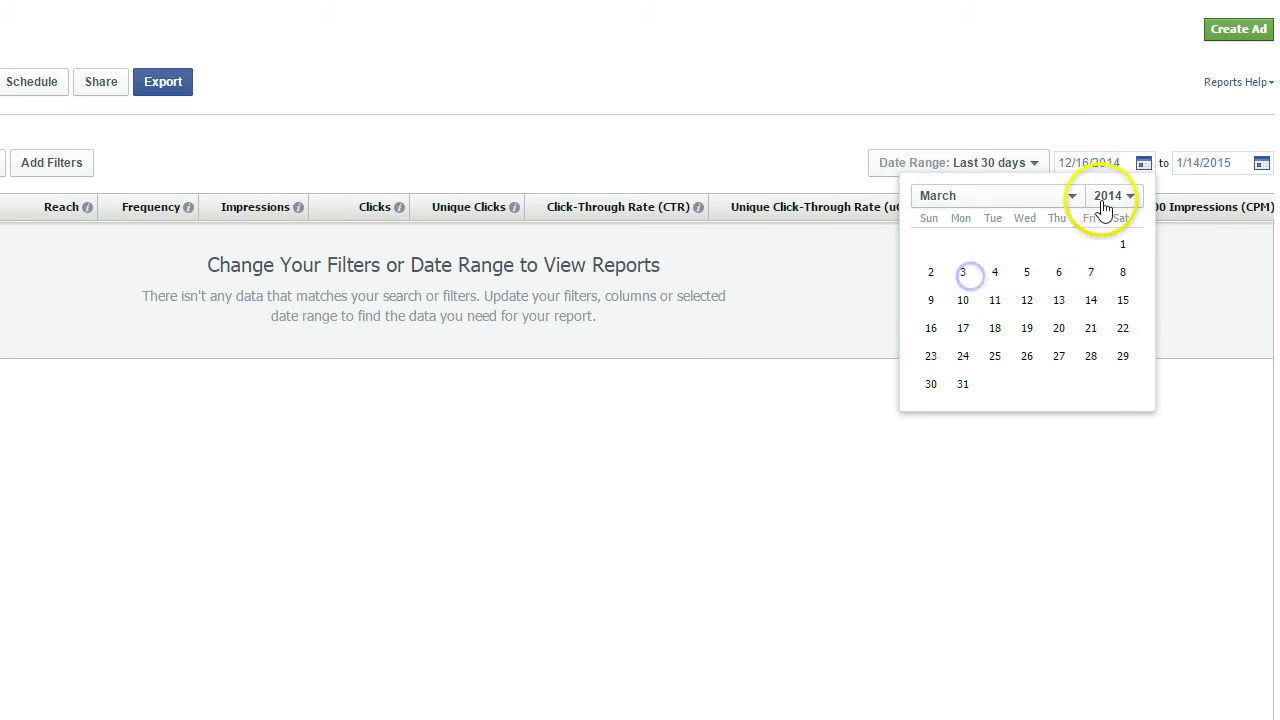
{"action": "left_click", "coordinate": [1210, 167]}
{"action": "left_click", "coordinate": [1160, 197]}
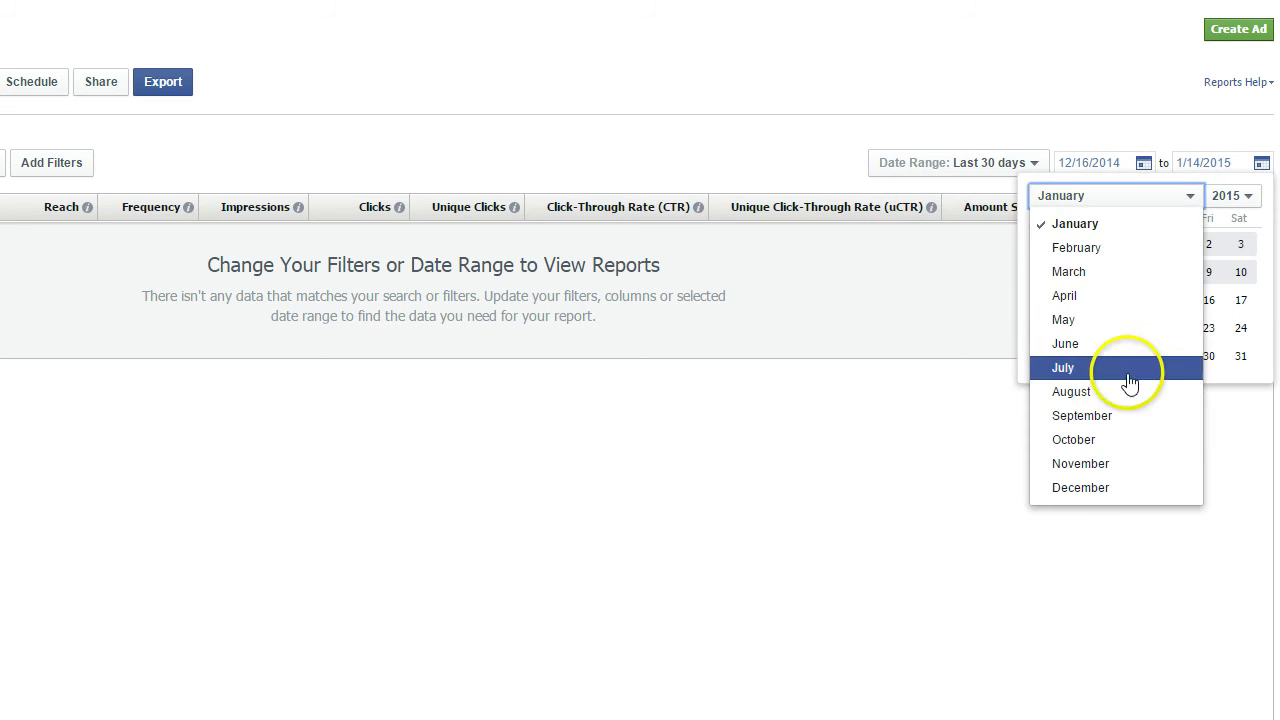
{"action": "left_click", "coordinate": [1105, 463]}
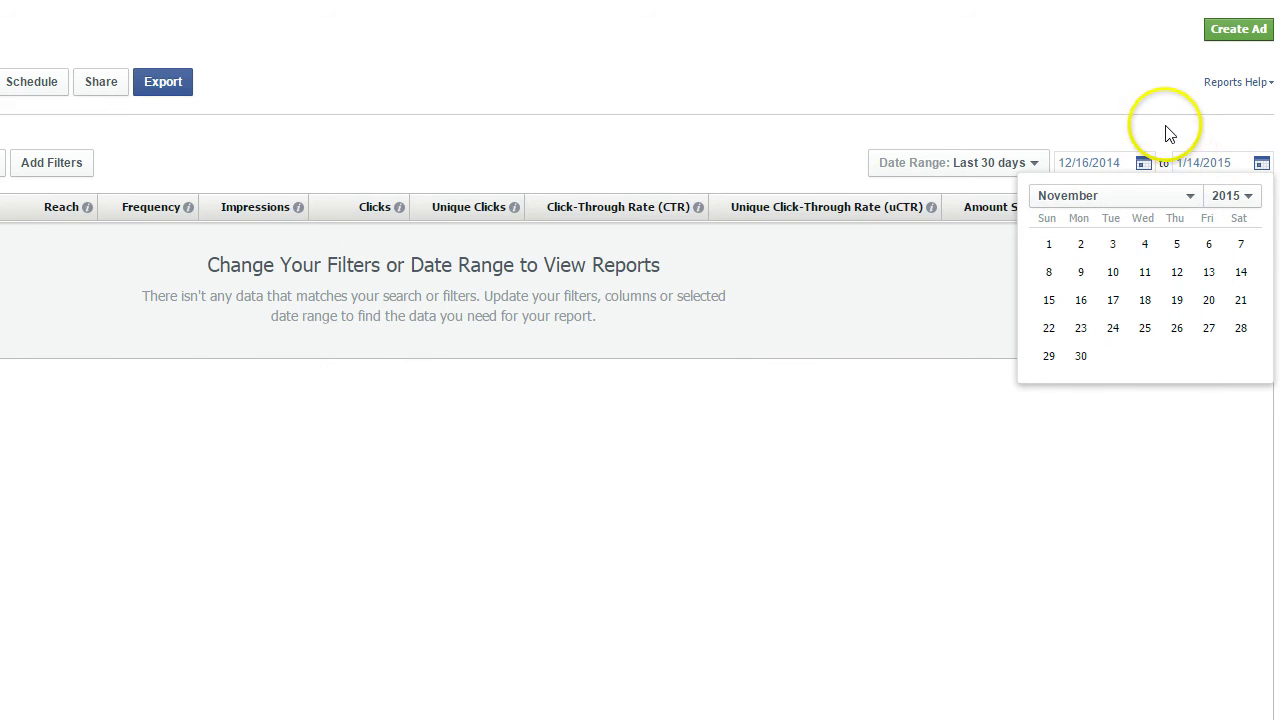
{"action": "left_click", "coordinate": [1234, 195]}
{"action": "left_click", "coordinate": [1240, 271]}
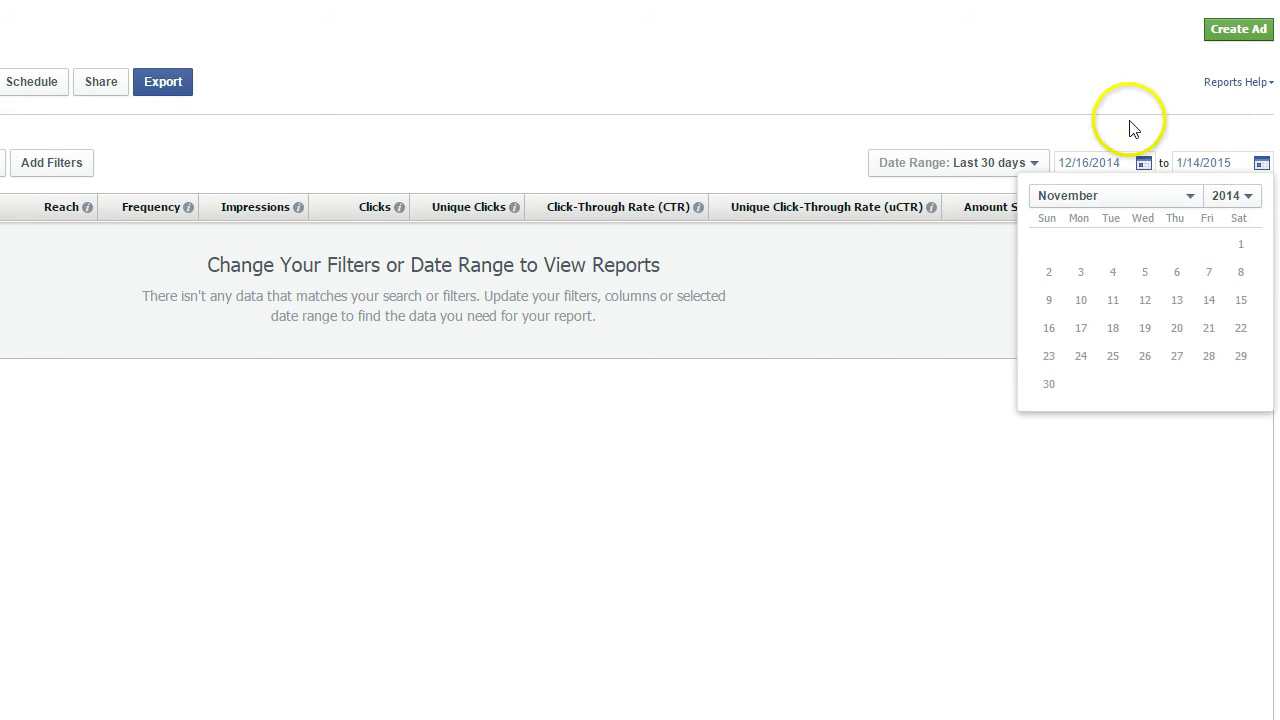
{"action": "left_click", "coordinate": [1120, 148]}
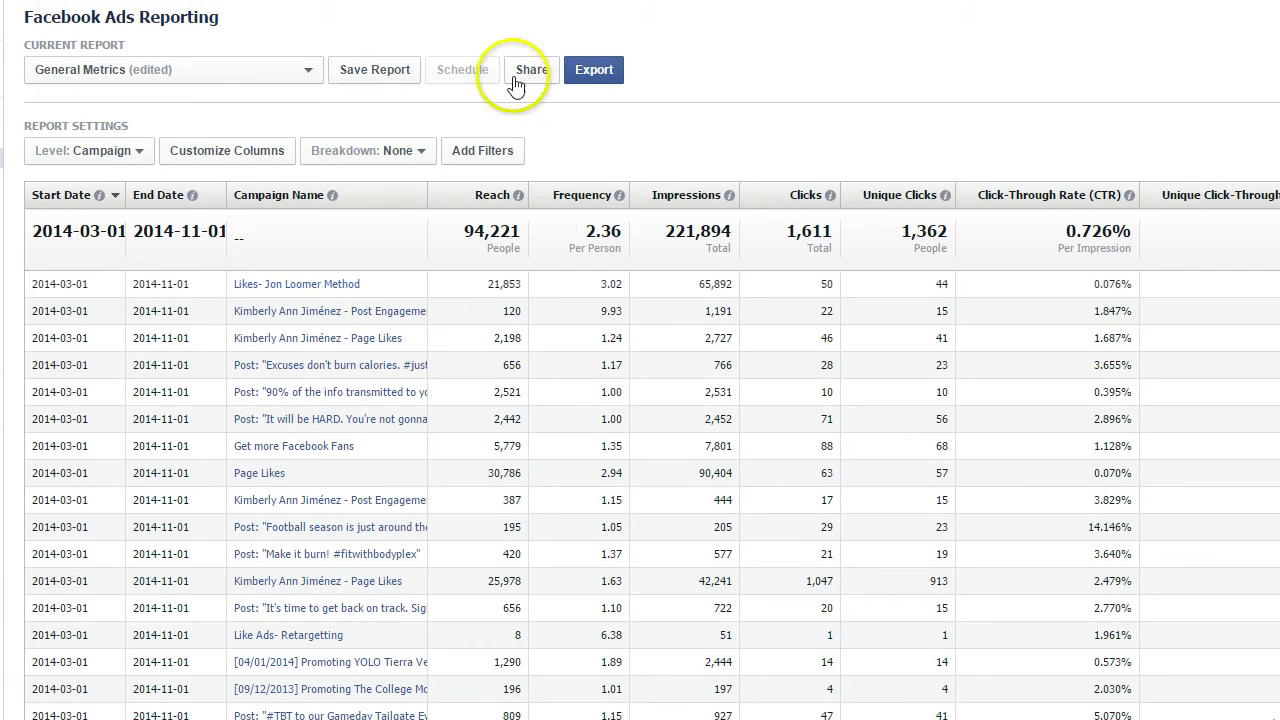
- Widen the Campaign Name column and copy the name of the Page Likes campaign in the third row
{"action": "left_click_drag", "start_coordinate": [425, 200], "coordinate": [544, 212]}
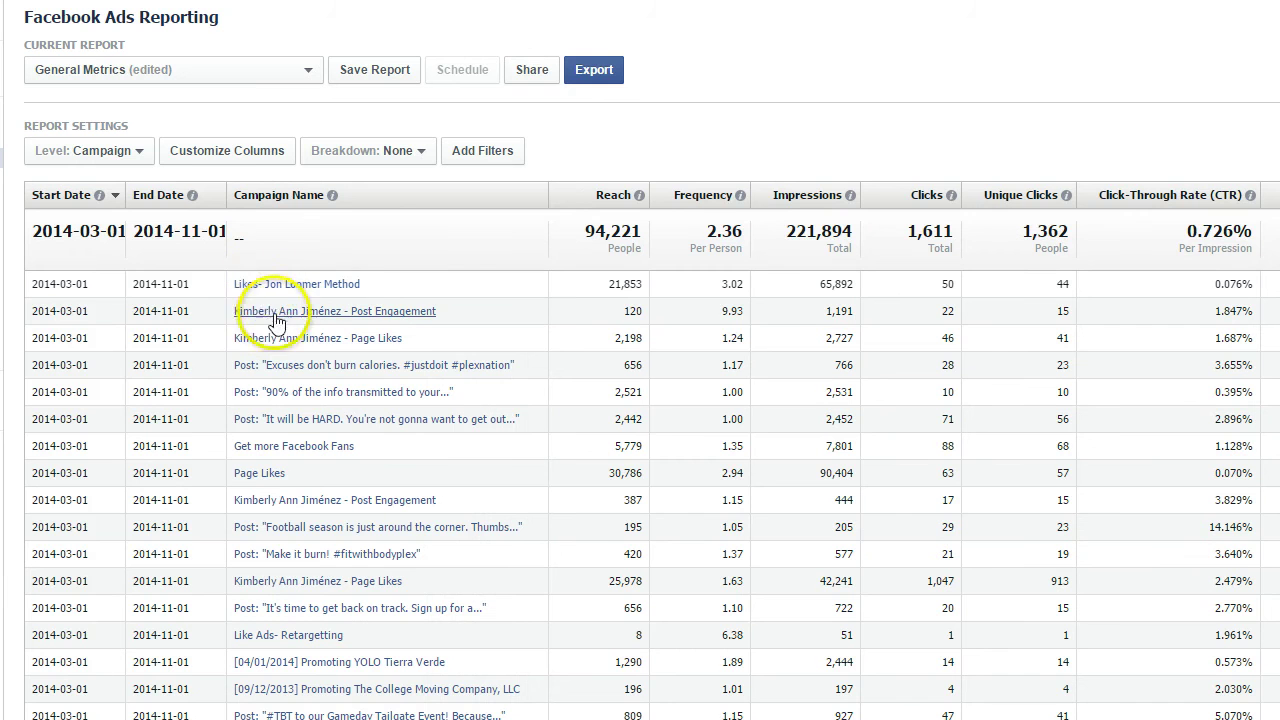
{"action": "left_click_drag", "start_coordinate": [455, 340], "coordinate": [242, 347]}
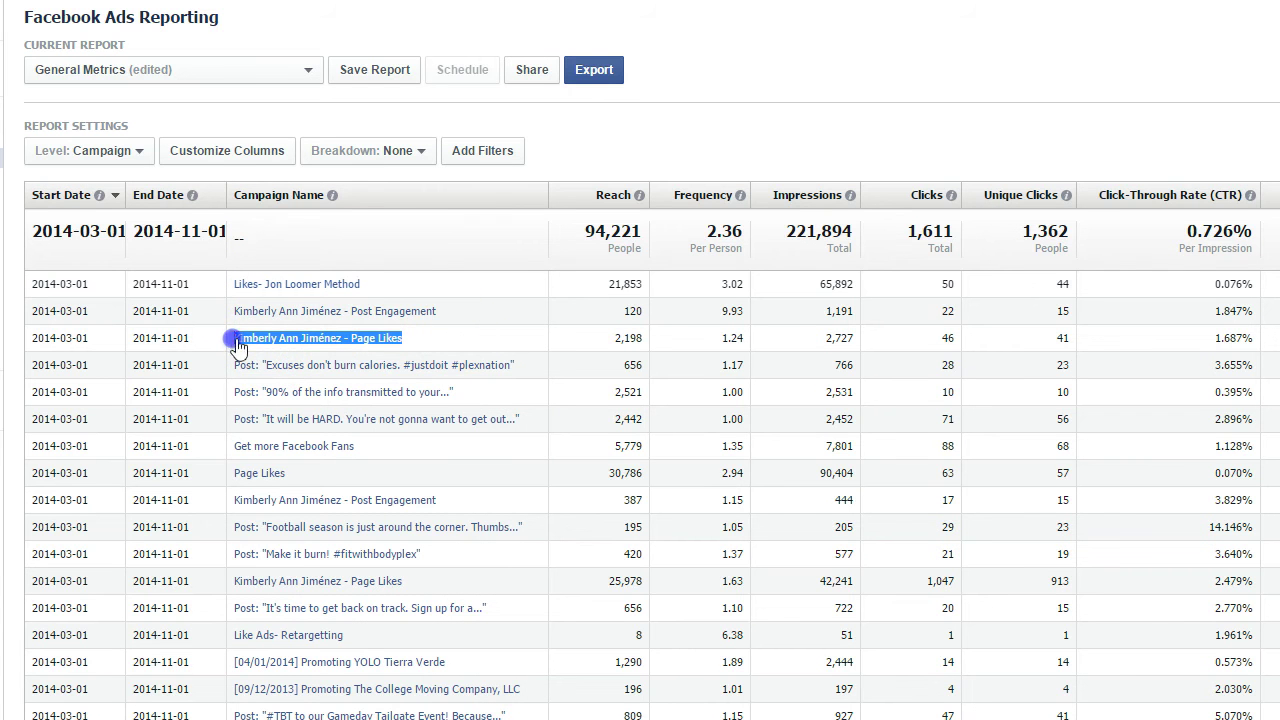
{"action": "right_click", "coordinate": [249, 337]}
{"action": "left_click", "coordinate": [334, 508]}
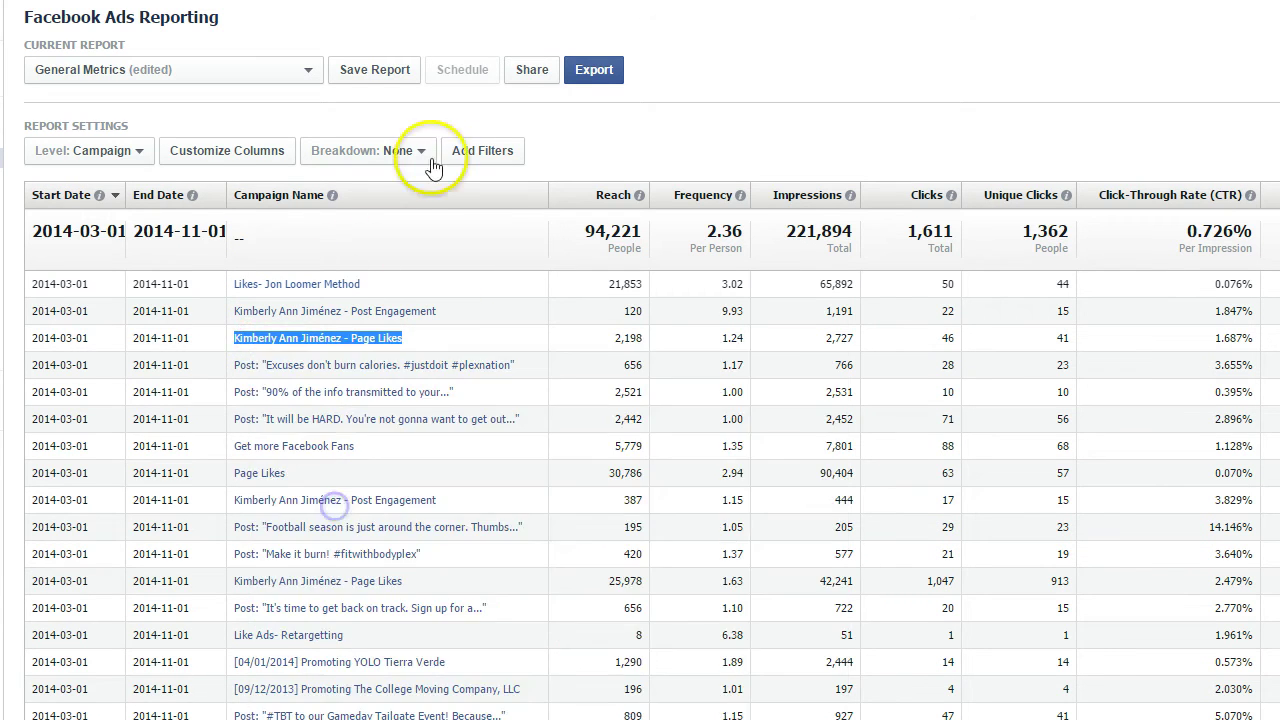
- Filter the report to campaigns whose campaign name contains the copied Page Likes campaign name
{"action": "left_click", "coordinate": [461, 150]}
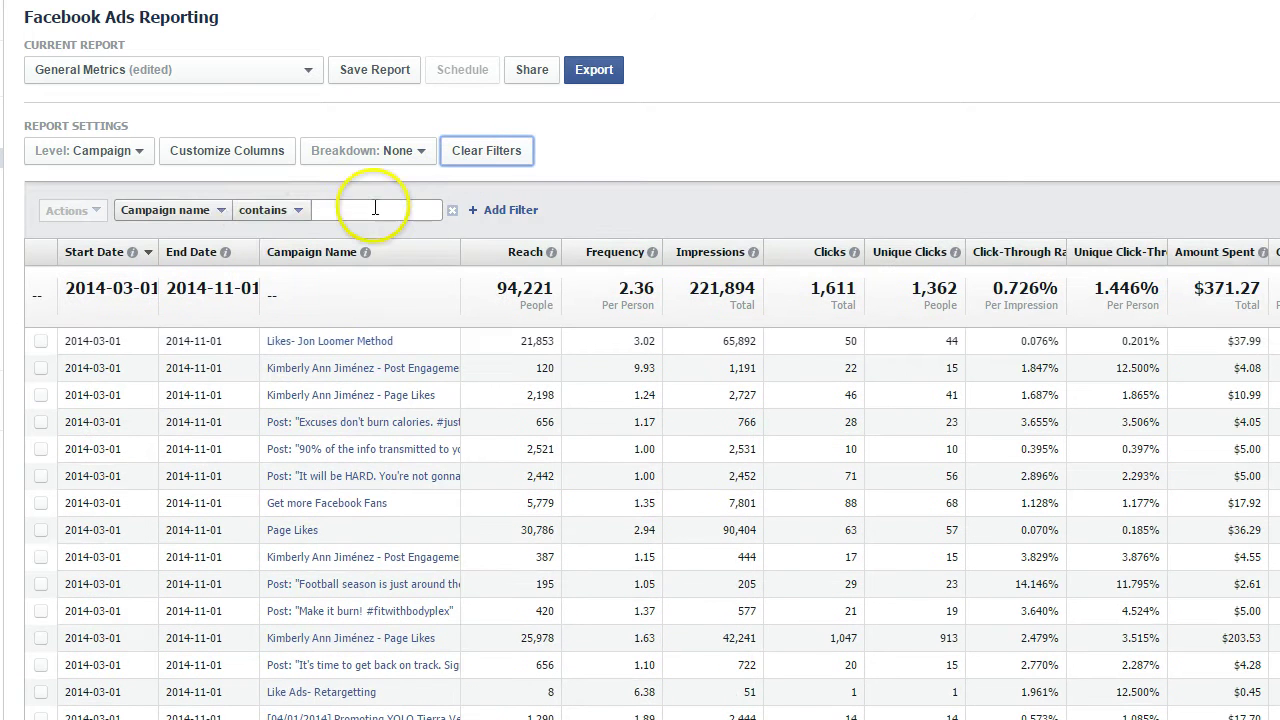
{"action": "left_click", "coordinate": [213, 220]}
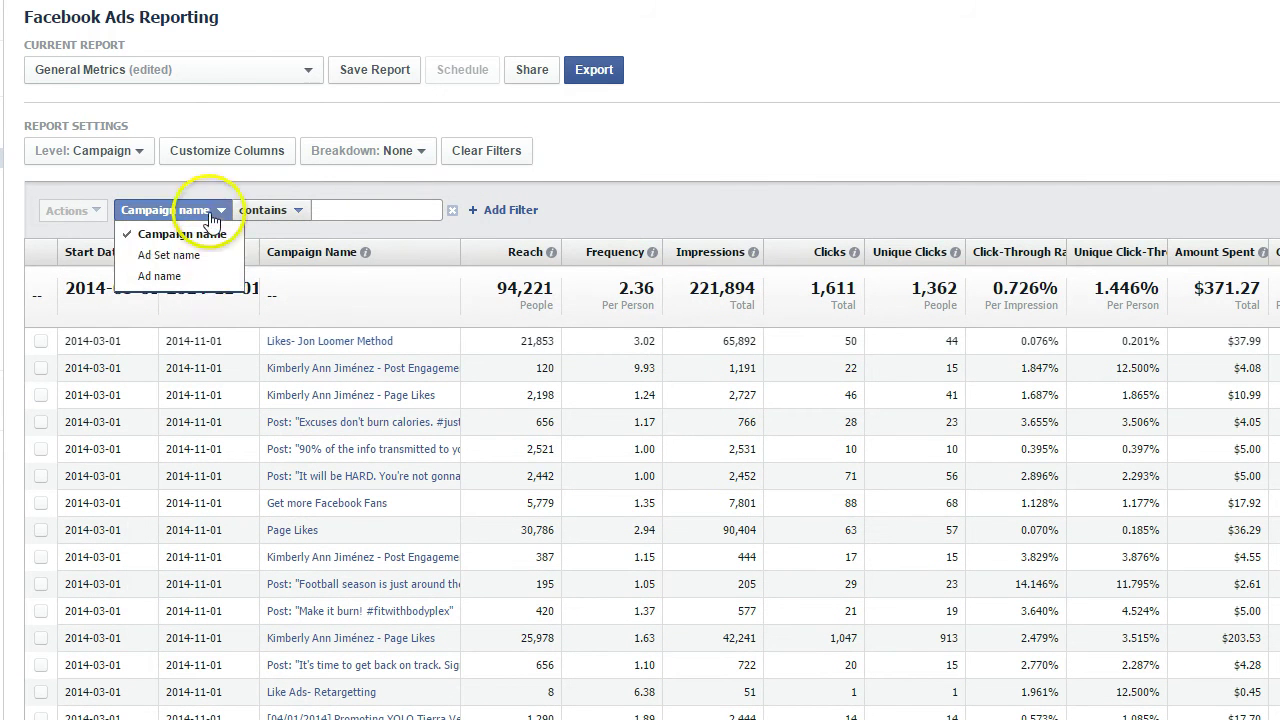
{"action": "left_click", "coordinate": [212, 212]}
{"action": "right_click", "coordinate": [330, 209]}
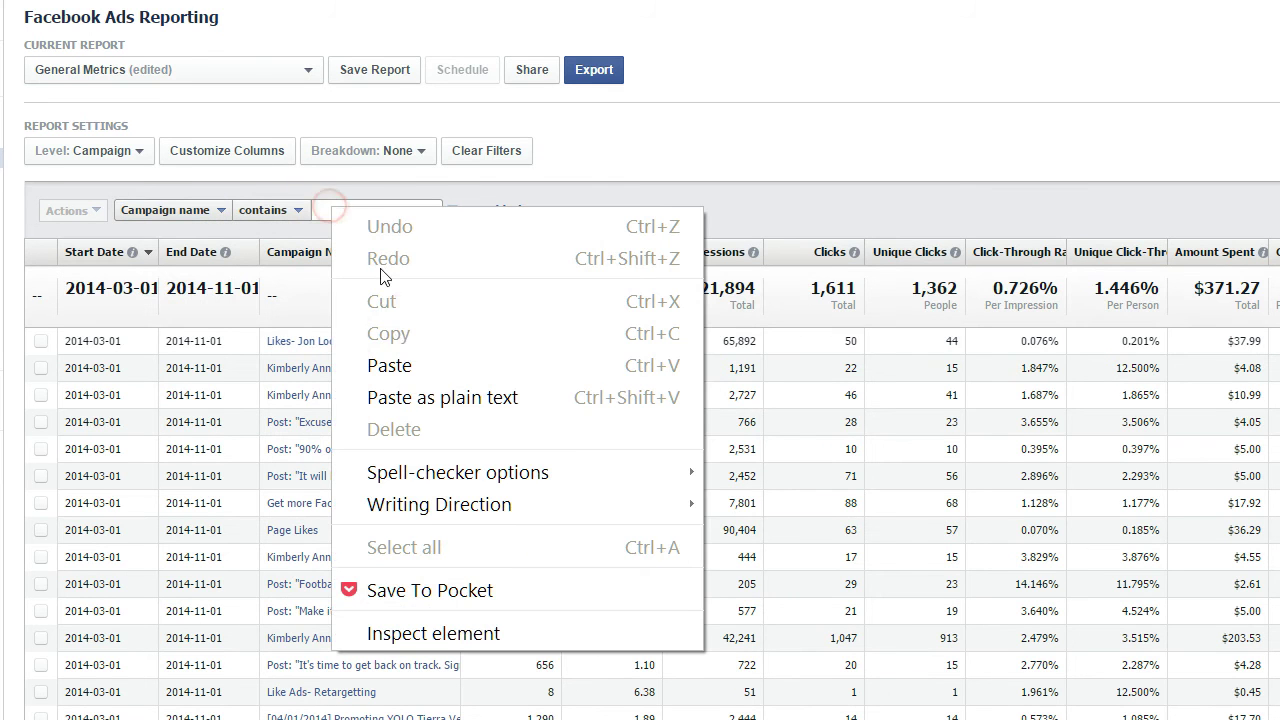
{"action": "left_click", "coordinate": [389, 365]}
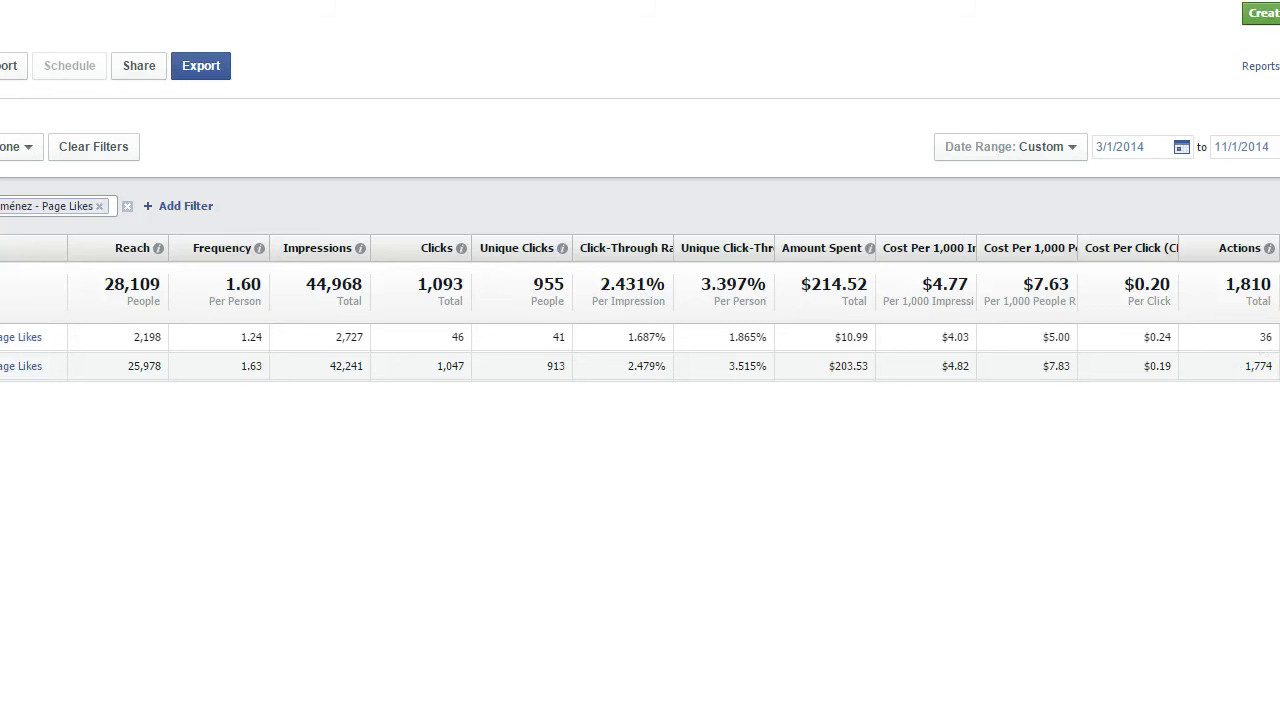
- Customize the report's columns, deselecting Reach and Impressions
{"action": "scroll", "coordinate": [640, 307], "scroll_direction": "right", "scroll_amount": 3}
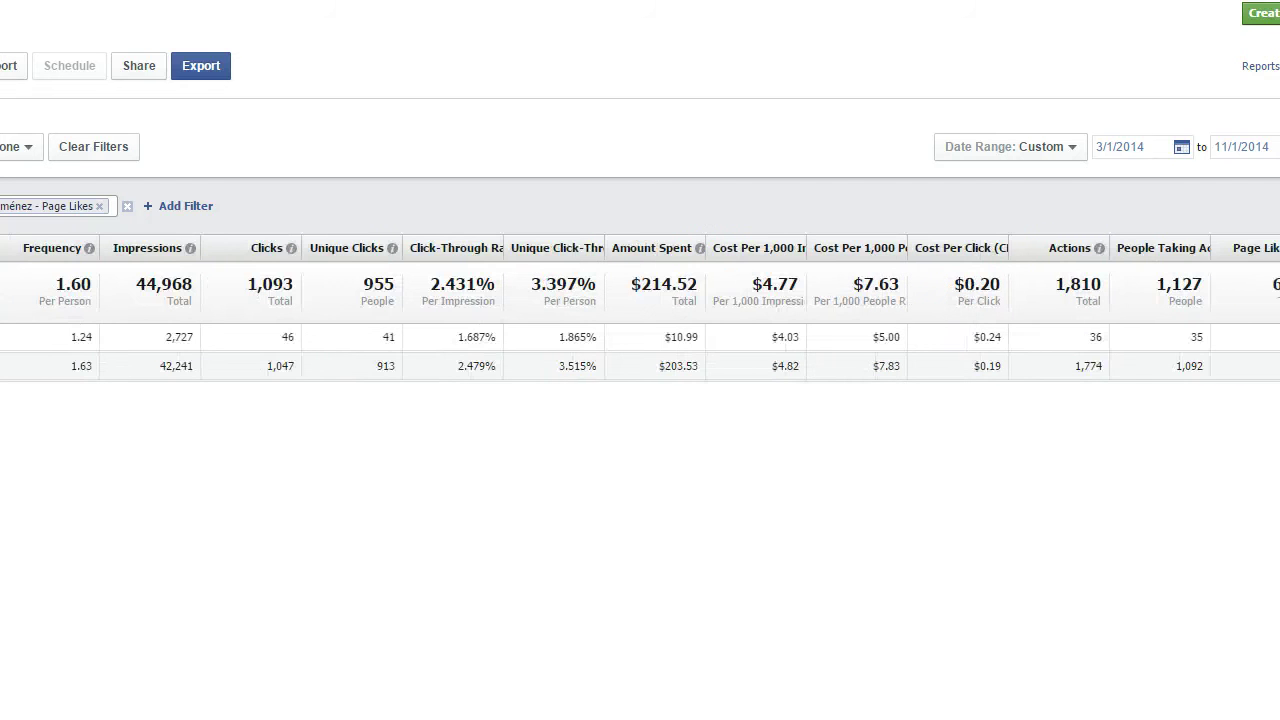
{"action": "scroll", "coordinate": [640, 307], "scroll_direction": "left", "scroll_amount": 3}
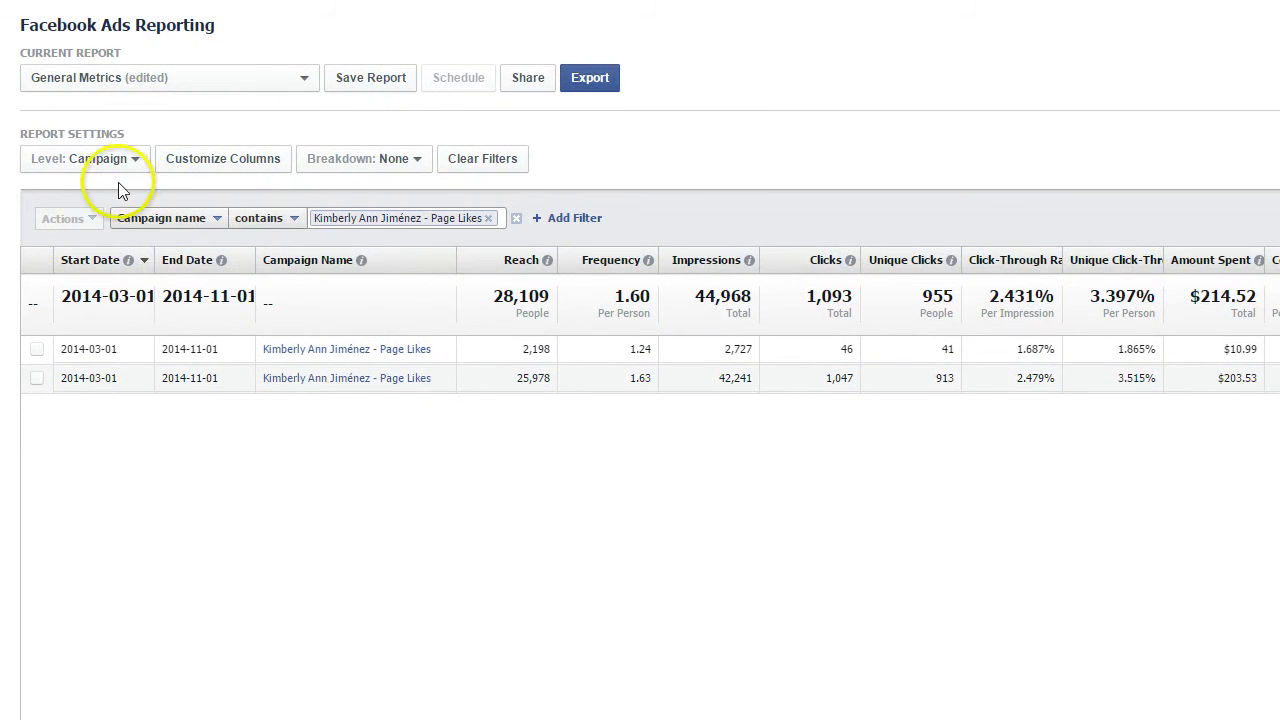
{"action": "left_click", "coordinate": [218, 166]}
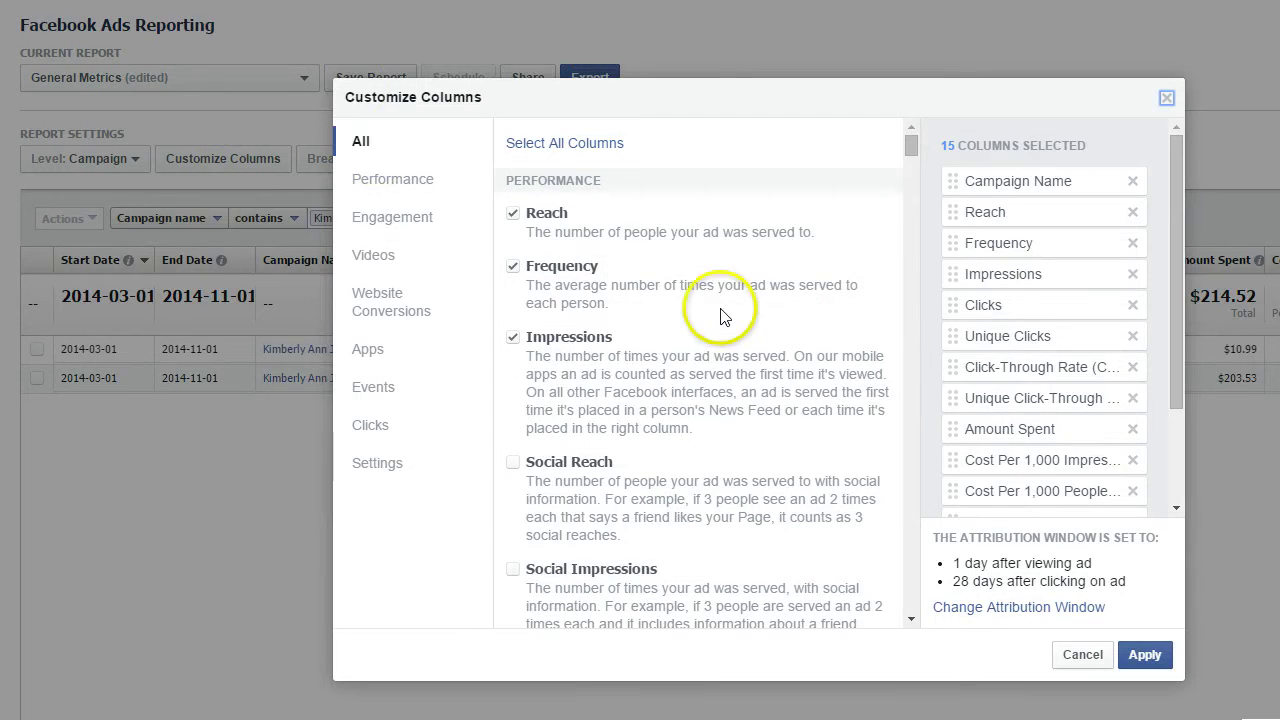
{"action": "mouse_move", "coordinate": [908, 149]}
{"action": "left_mouse_down"}
{"action": "mouse_move", "coordinate": [931, 235]}
{"action": "mouse_move", "coordinate": [936, 351]}
{"action": "mouse_move", "coordinate": [926, 150]}
{"action": "left_mouse_up"}
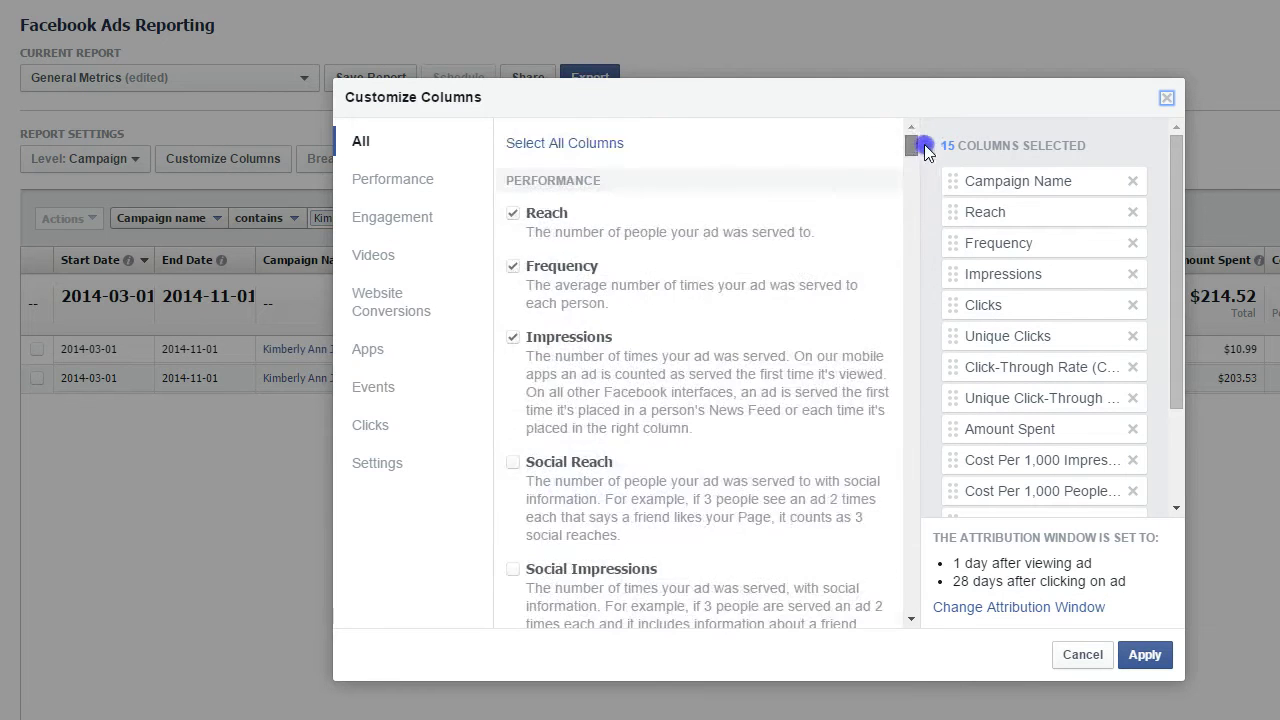
{"action": "left_click", "coordinate": [514, 214]}
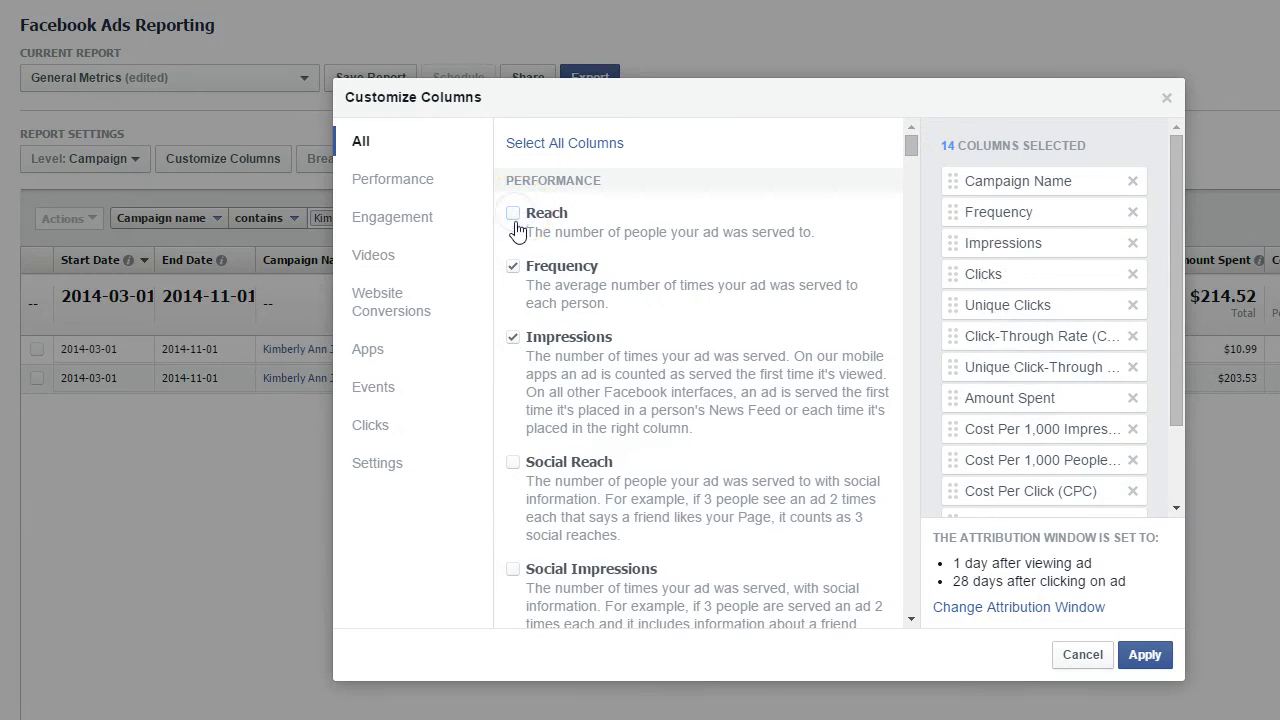
{"action": "left_click", "coordinate": [514, 338]}
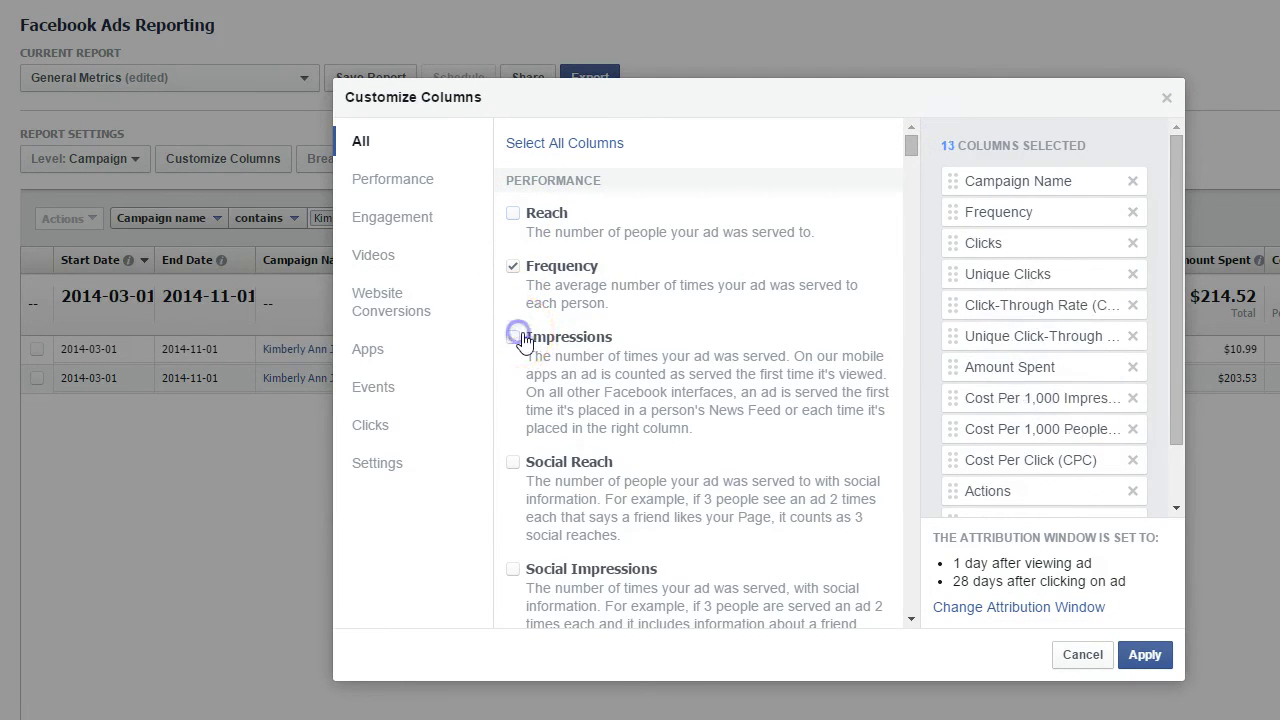
- Deselect the Cost Per 1,000 People Reached and Cost Per 1,000 Impressions (CPM) columns
{"action": "left_click_drag", "start_coordinate": [909, 160], "coordinate": [904, 171]}
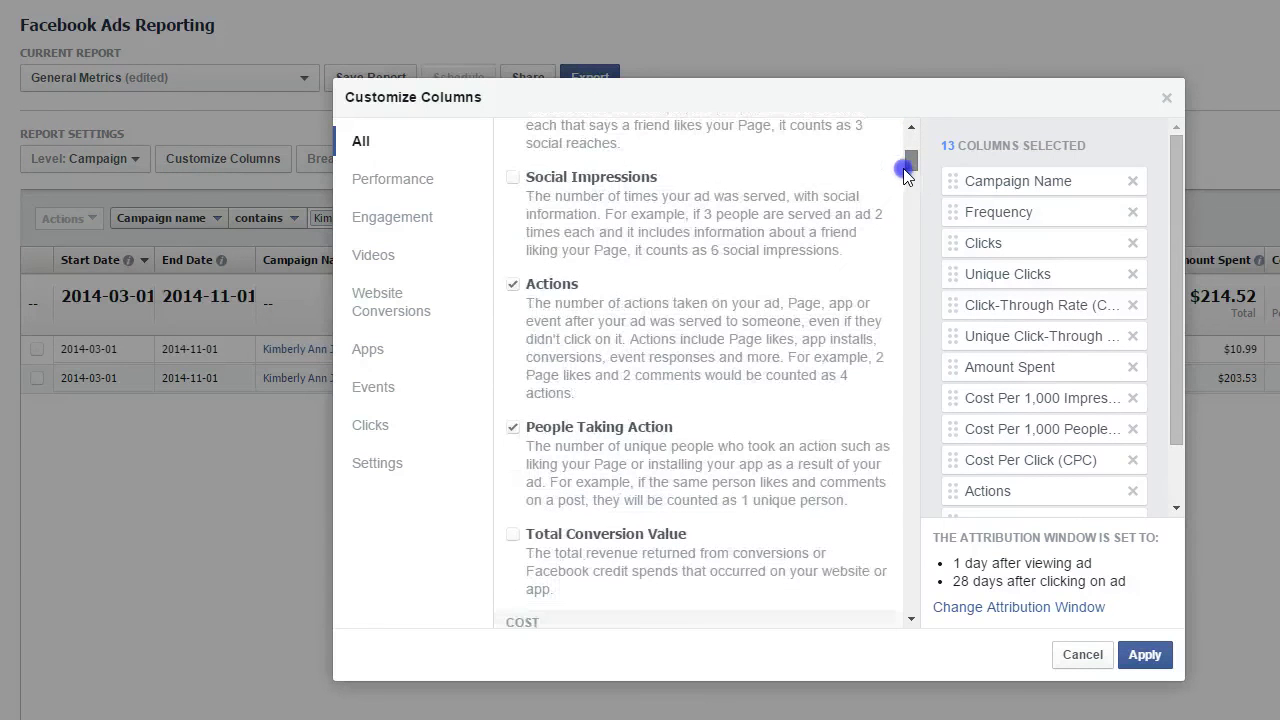
{"action": "scroll", "coordinate": [905, 176], "scroll_direction": "down", "scroll_amount": 1}
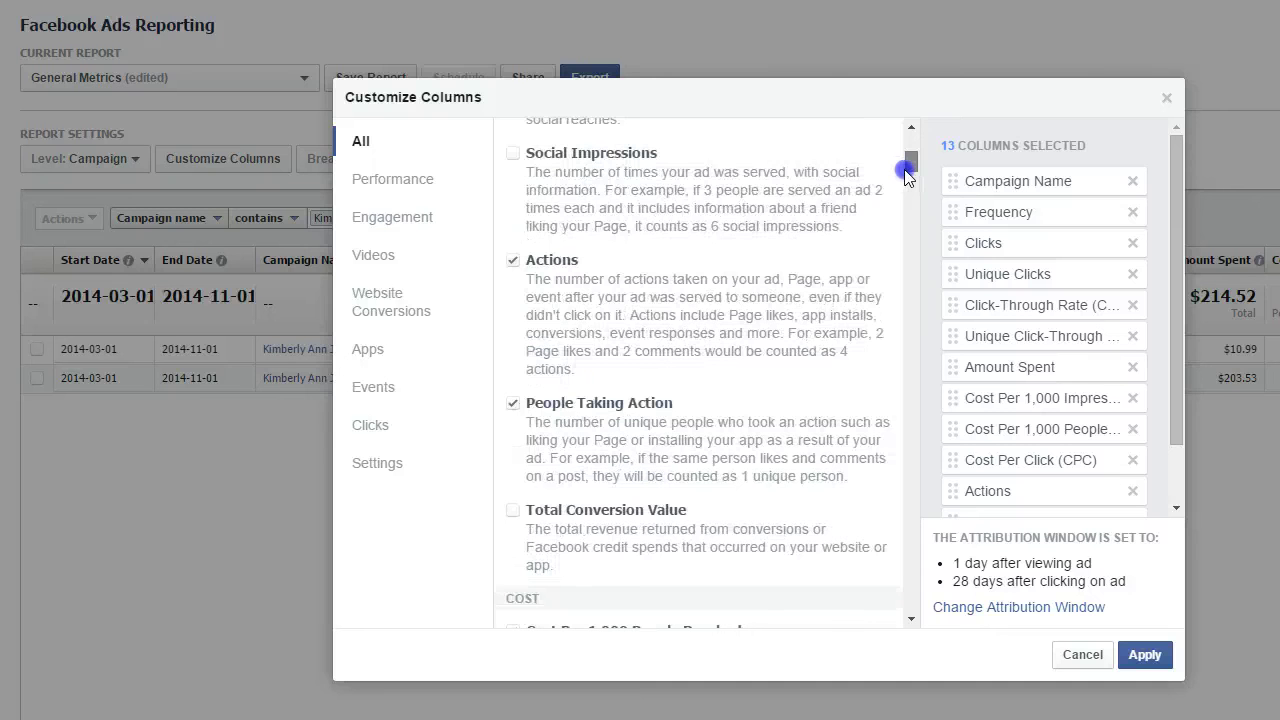
{"action": "scroll", "coordinate": [905, 176], "scroll_direction": "down", "scroll_amount": 1}
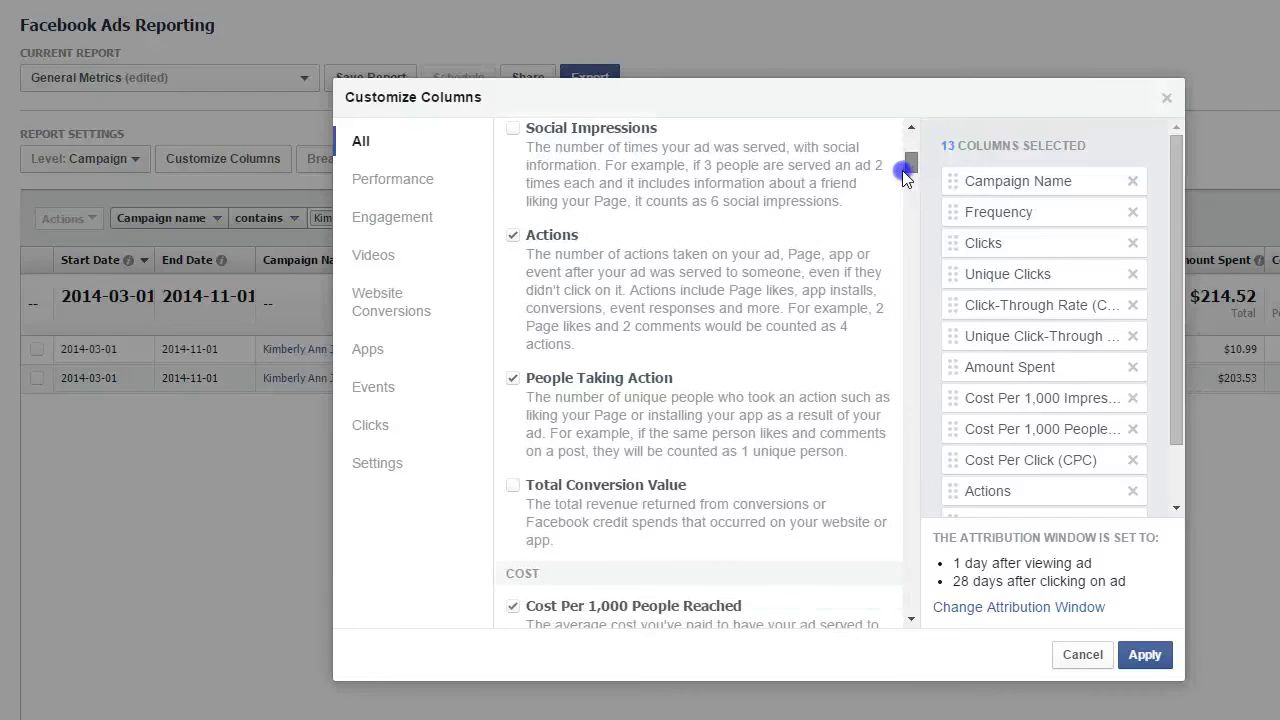
{"action": "scroll", "coordinate": [906, 176], "scroll_direction": "down", "scroll_amount": 3}
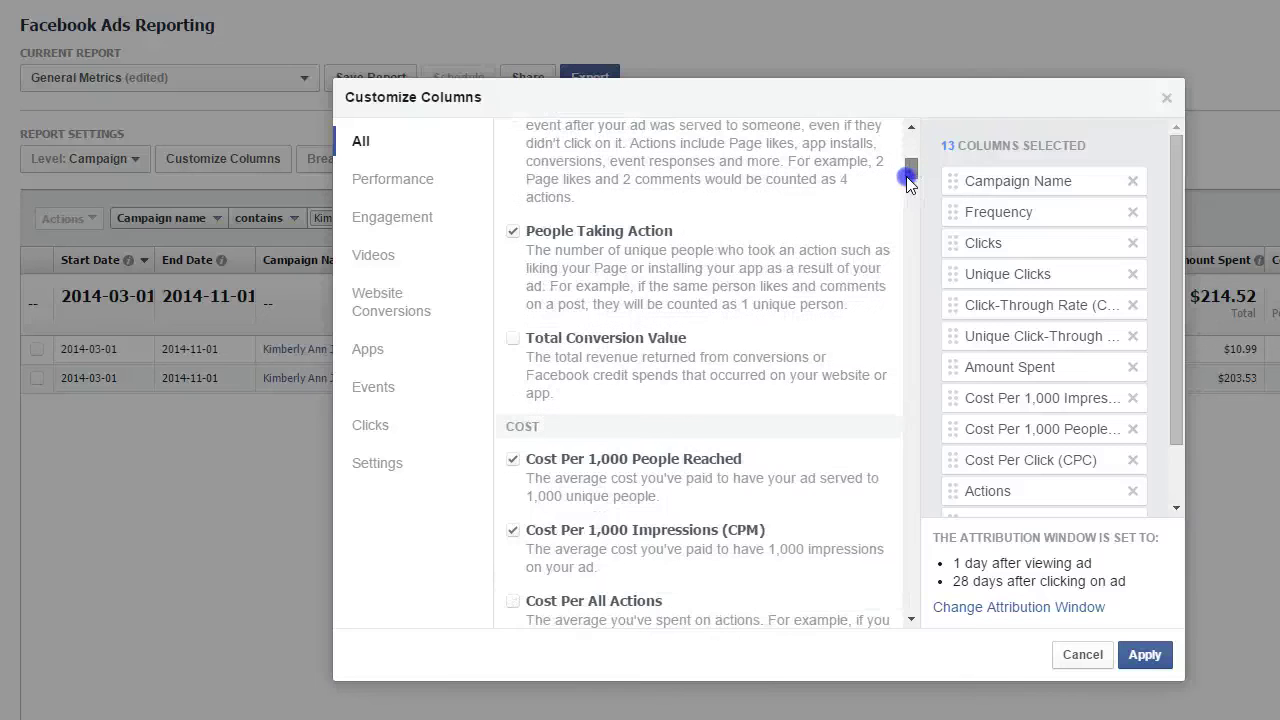
{"action": "scroll", "coordinate": [906, 176], "scroll_direction": "down", "scroll_amount": 1}
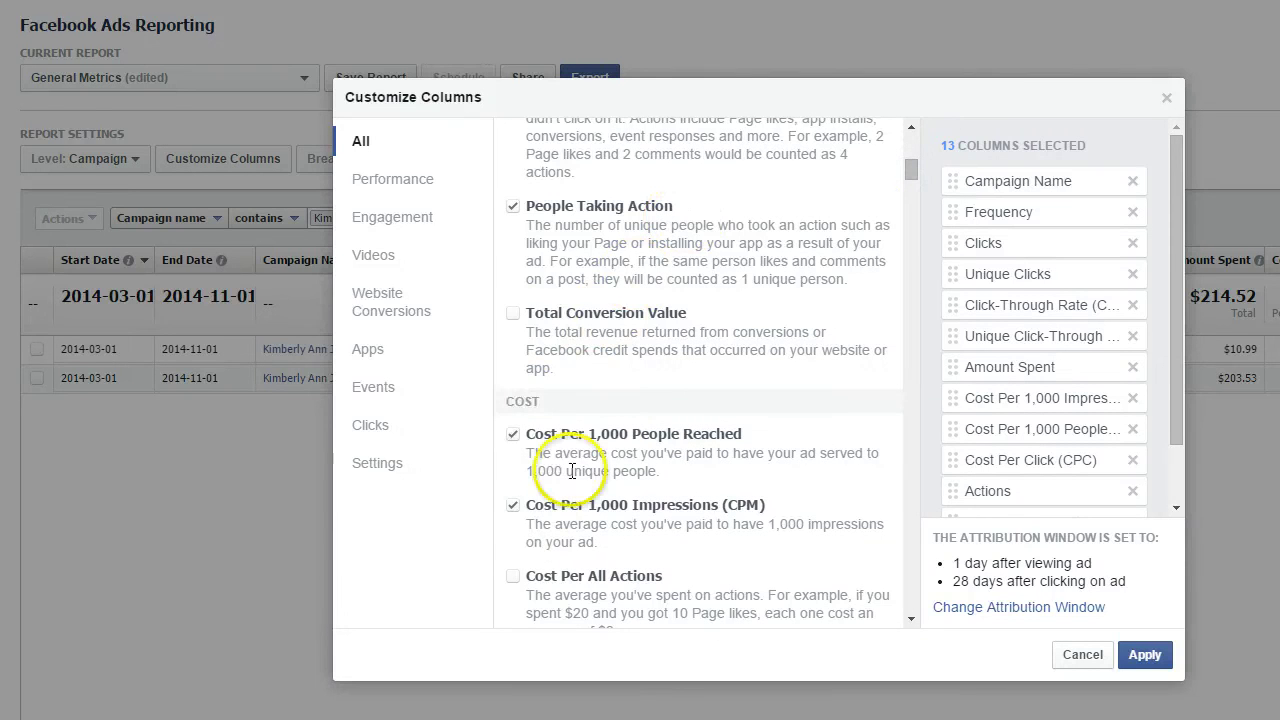
{"action": "left_click", "coordinate": [512, 434]}
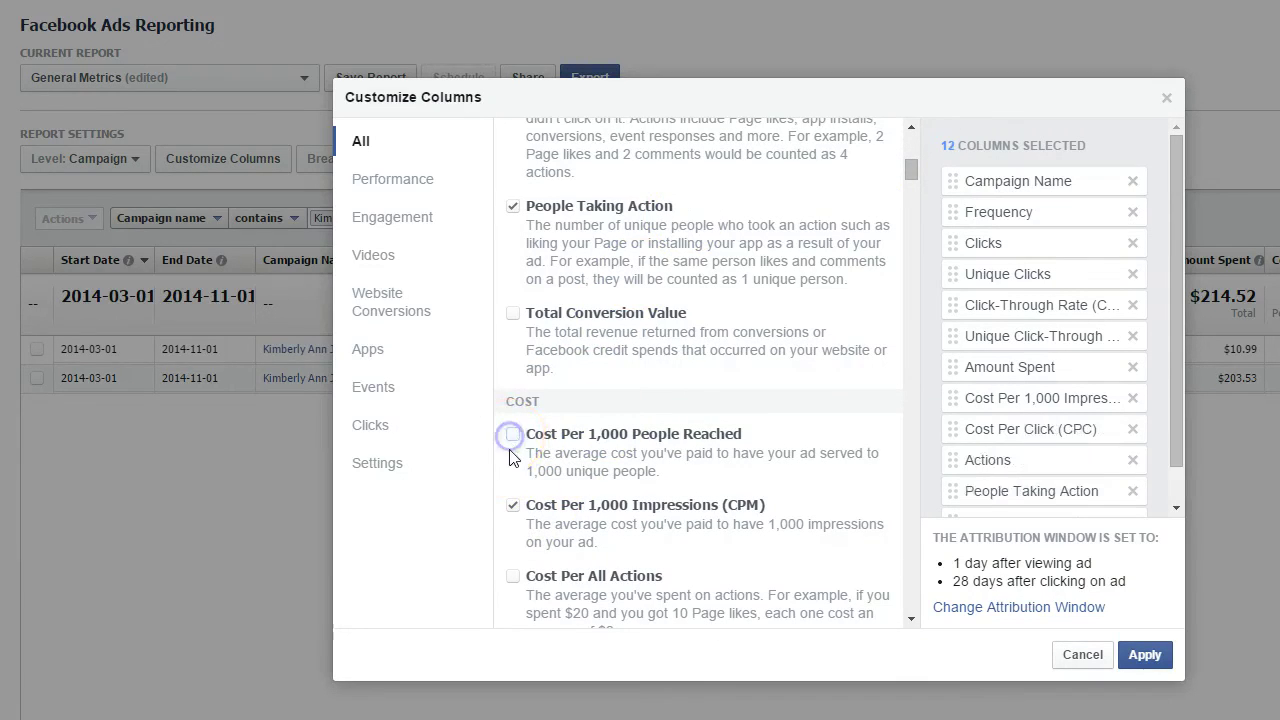
{"action": "left_click", "coordinate": [512, 505]}
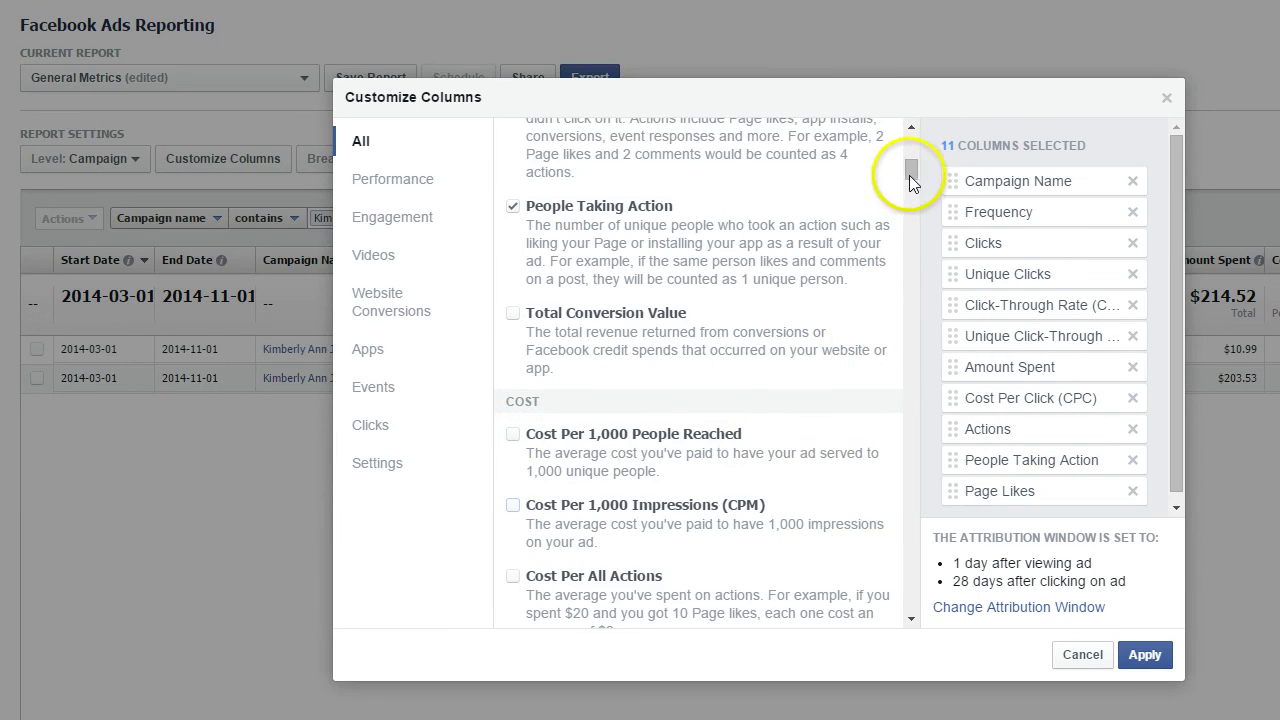
- Add the Page Engagement and Objective columns and apply the customized column set to the report
{"action": "left_click_drag", "start_coordinate": [911, 178], "coordinate": [911, 190]}
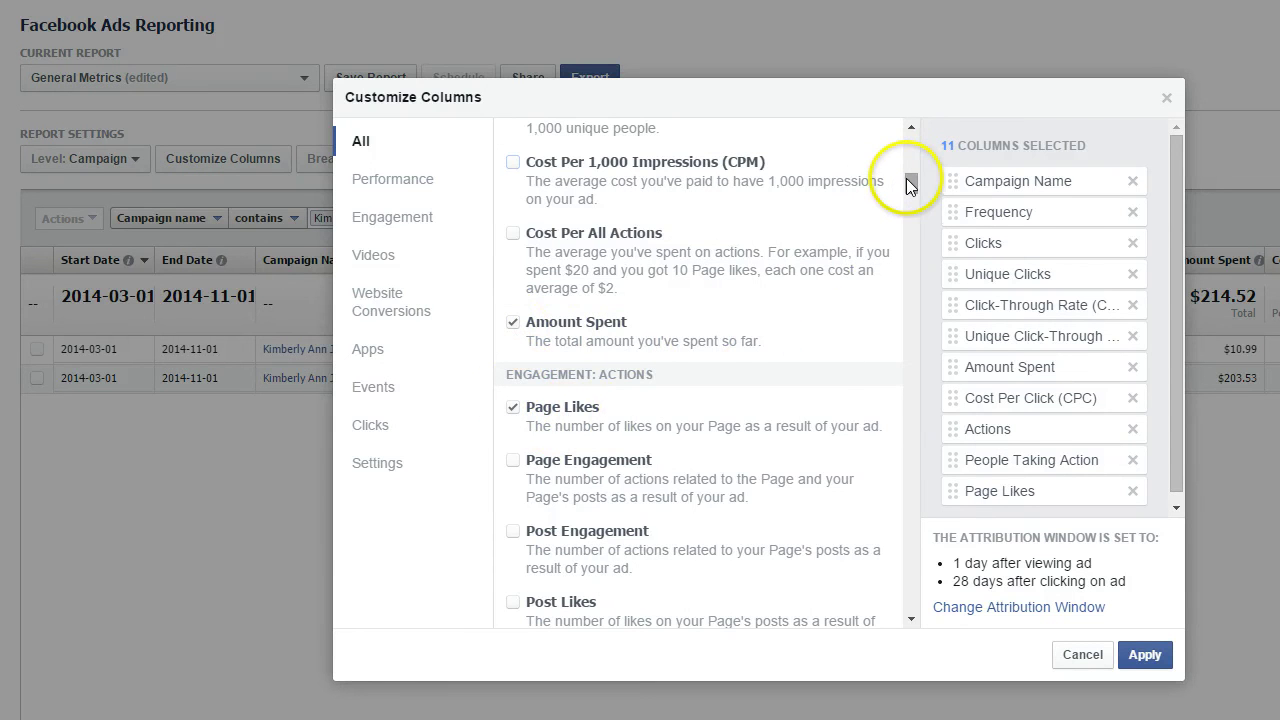
{"action": "left_click_drag", "start_coordinate": [908, 181], "coordinate": [908, 184]}
{"action": "left_click", "coordinate": [513, 438]}
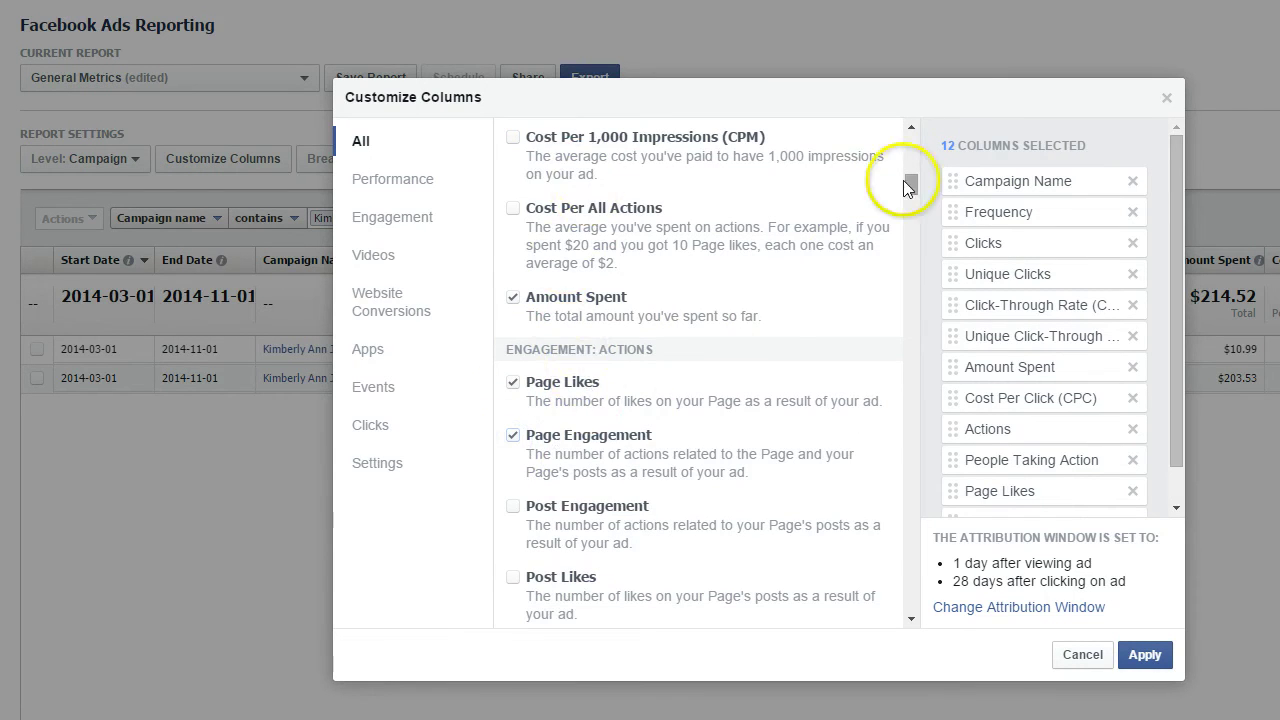
{"action": "left_click_drag", "start_coordinate": [910, 183], "coordinate": [918, 595]}
{"action": "scroll", "coordinate": [918, 595], "scroll_direction": "down", "scroll_amount": 1}
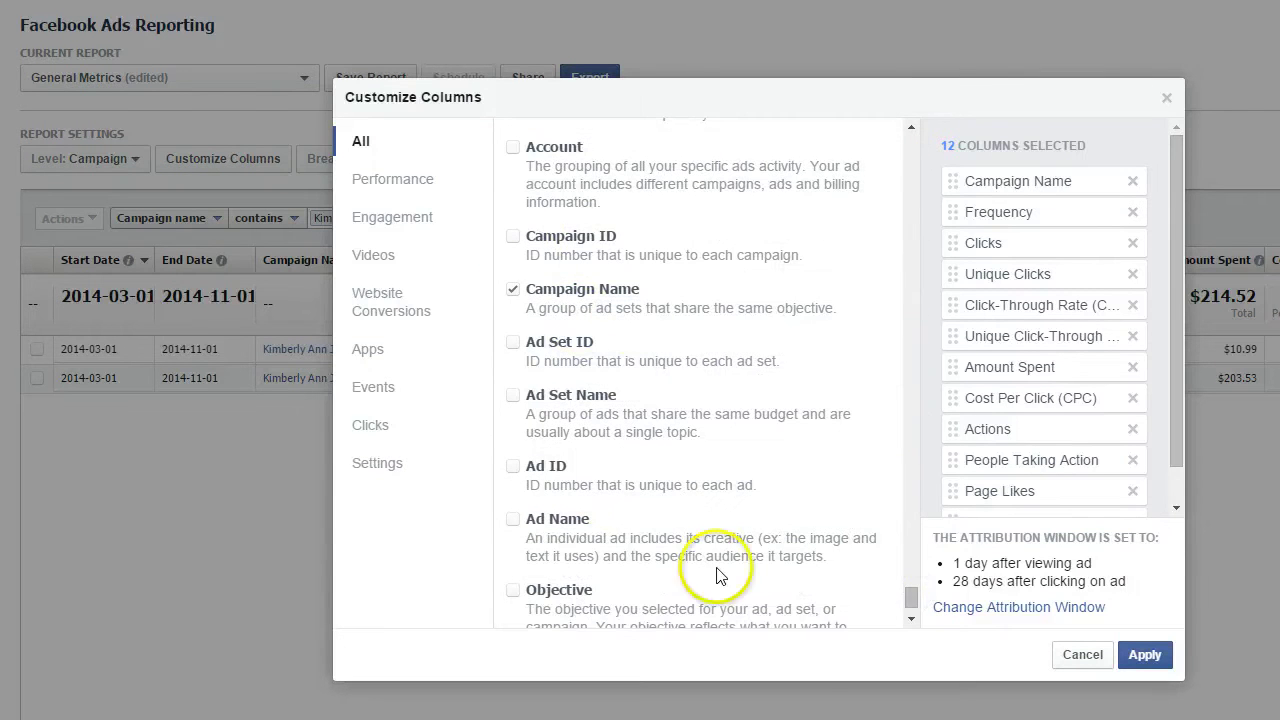
{"action": "scroll", "coordinate": [905, 605], "scroll_direction": "down", "scroll_amount": 1}
{"action": "left_click", "coordinate": [513, 540]}
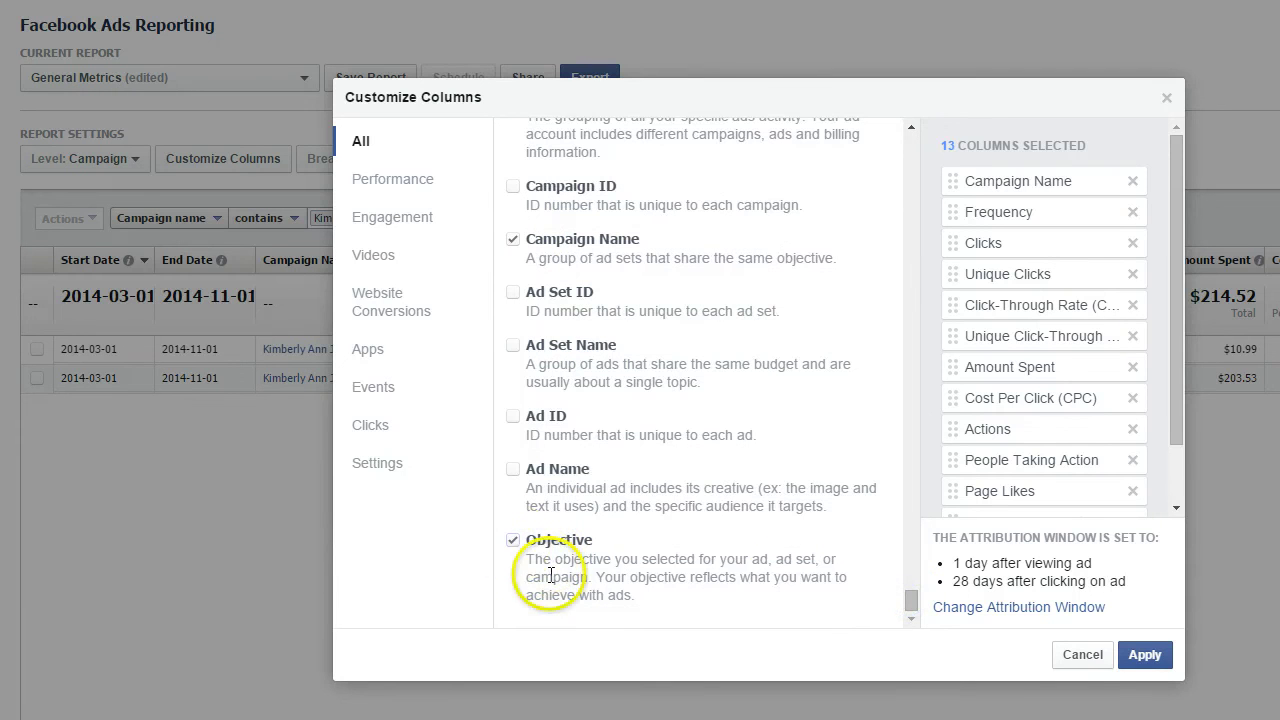
{"action": "left_click", "coordinate": [1143, 656]}
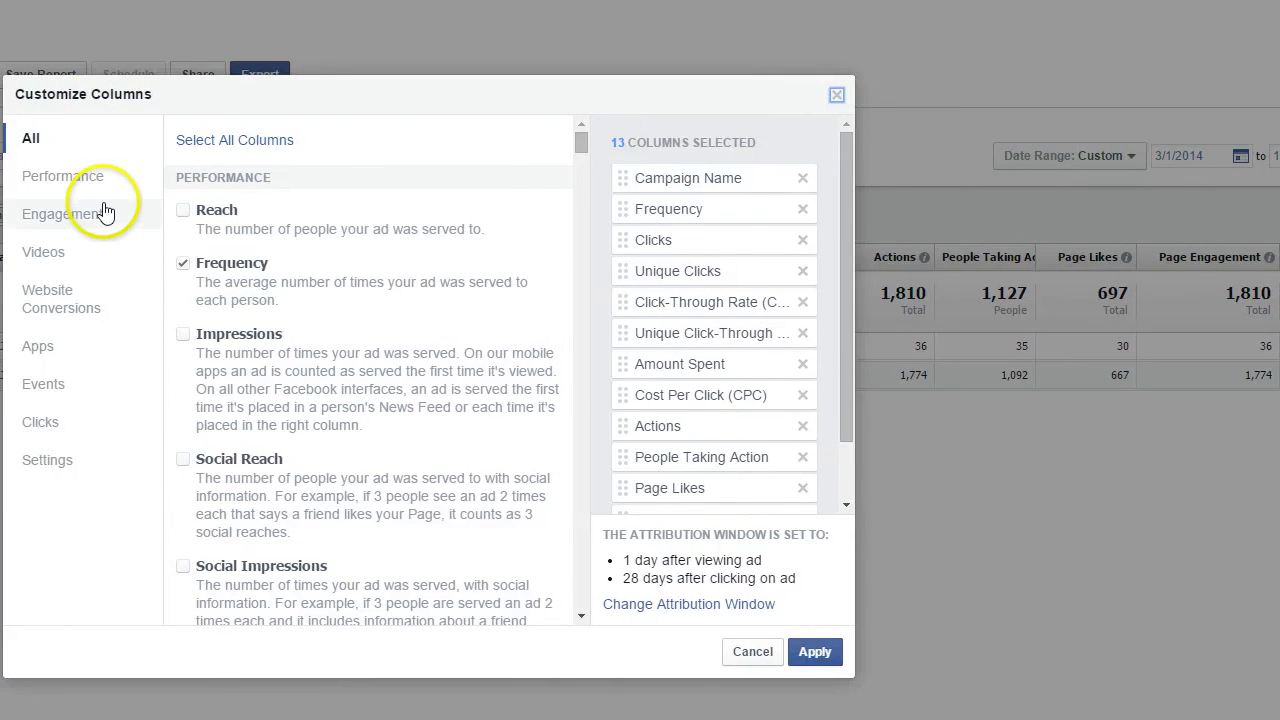
- Add the Cost per Page Like engagement column to the report and apply the column set
{"action": "left_click", "coordinate": [54, 227]}
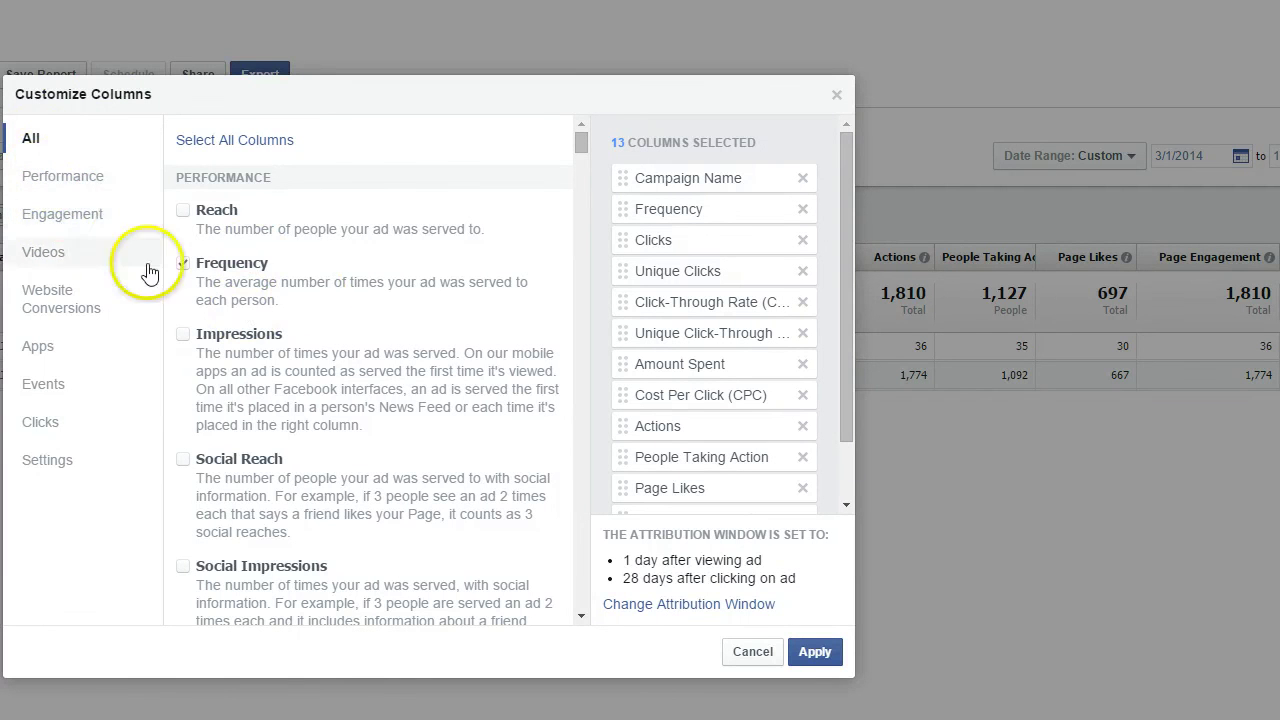
{"action": "left_click", "coordinate": [90, 215]}
{"action": "left_click_drag", "start_coordinate": [578, 207], "coordinate": [586, 400]}
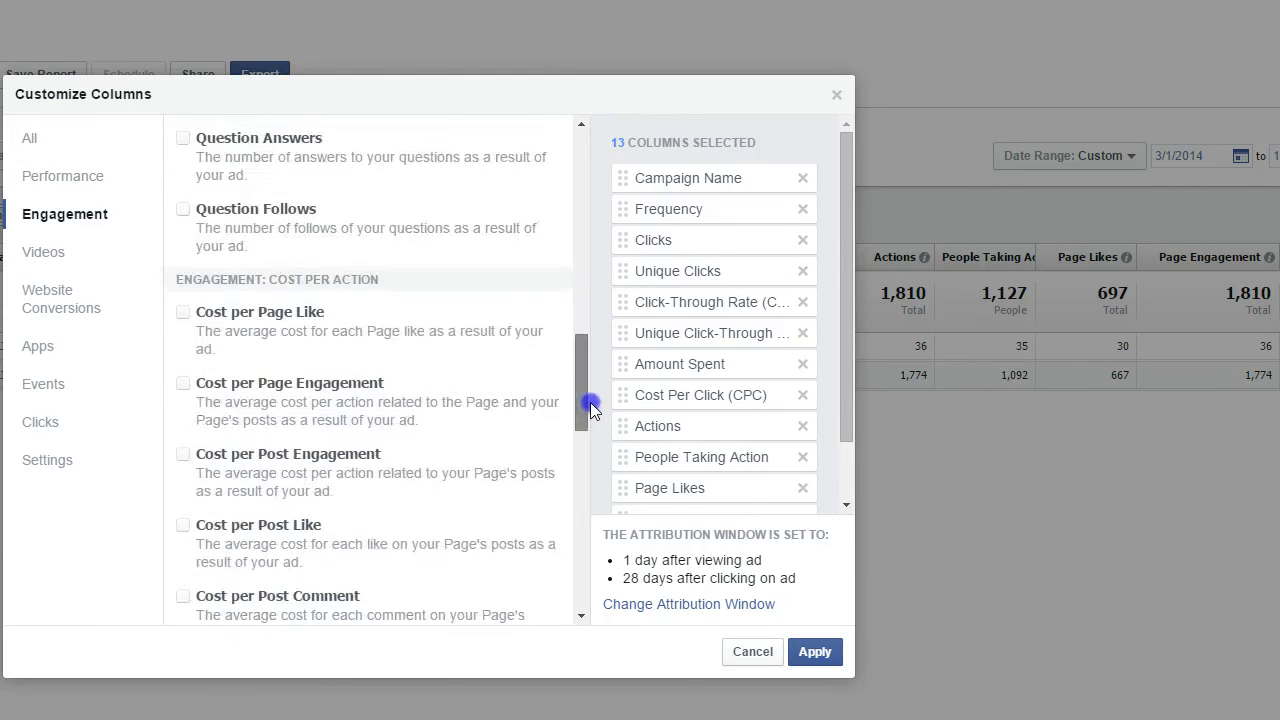
{"action": "left_click", "coordinate": [184, 314]}
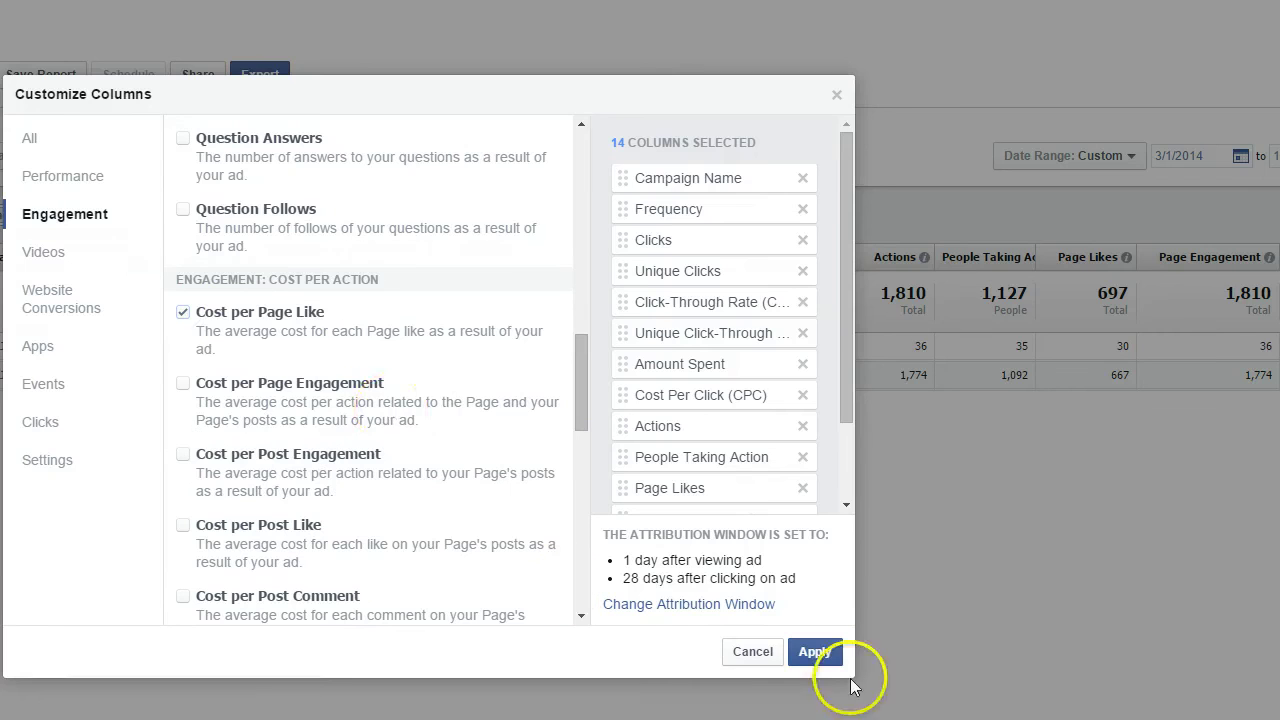
{"action": "left_click", "coordinate": [815, 653]}
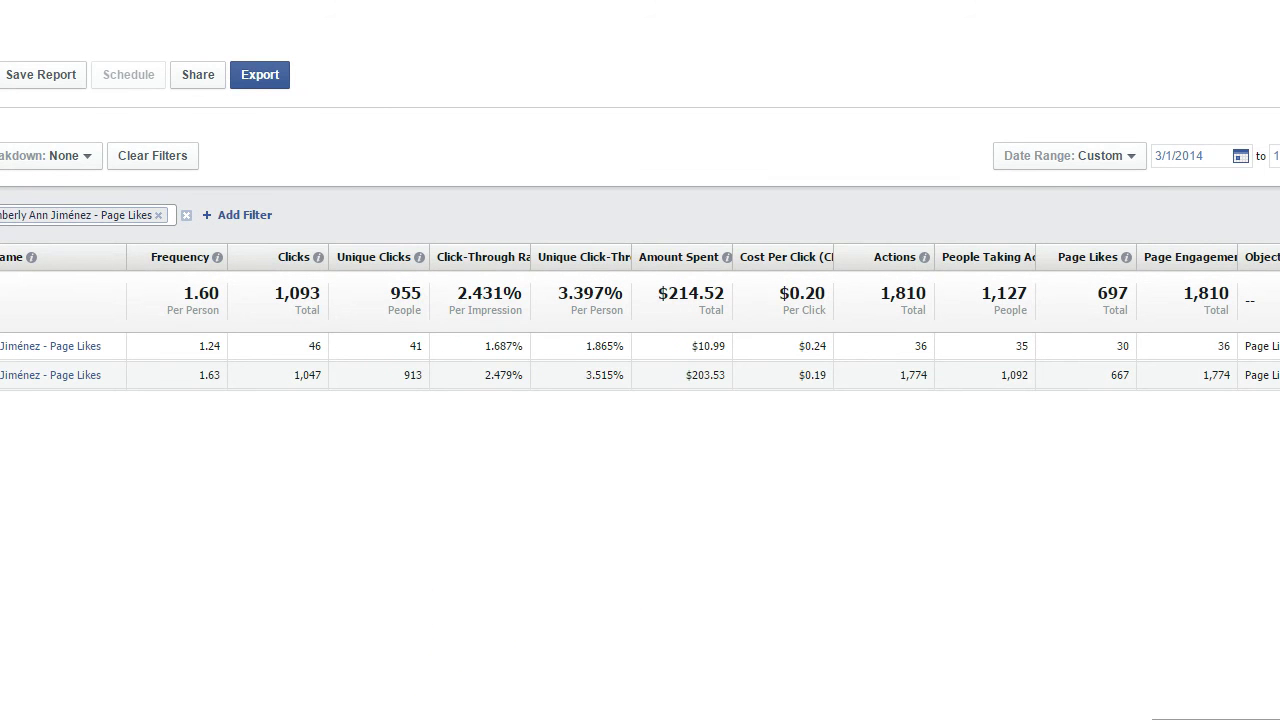
- Move the Cost per Page Like column directly after Cost Per Click (CPC) and widen it to fit its full heading
{"action": "scroll", "coordinate": [640, 316], "scroll_direction": "right", "scroll_amount": 3}
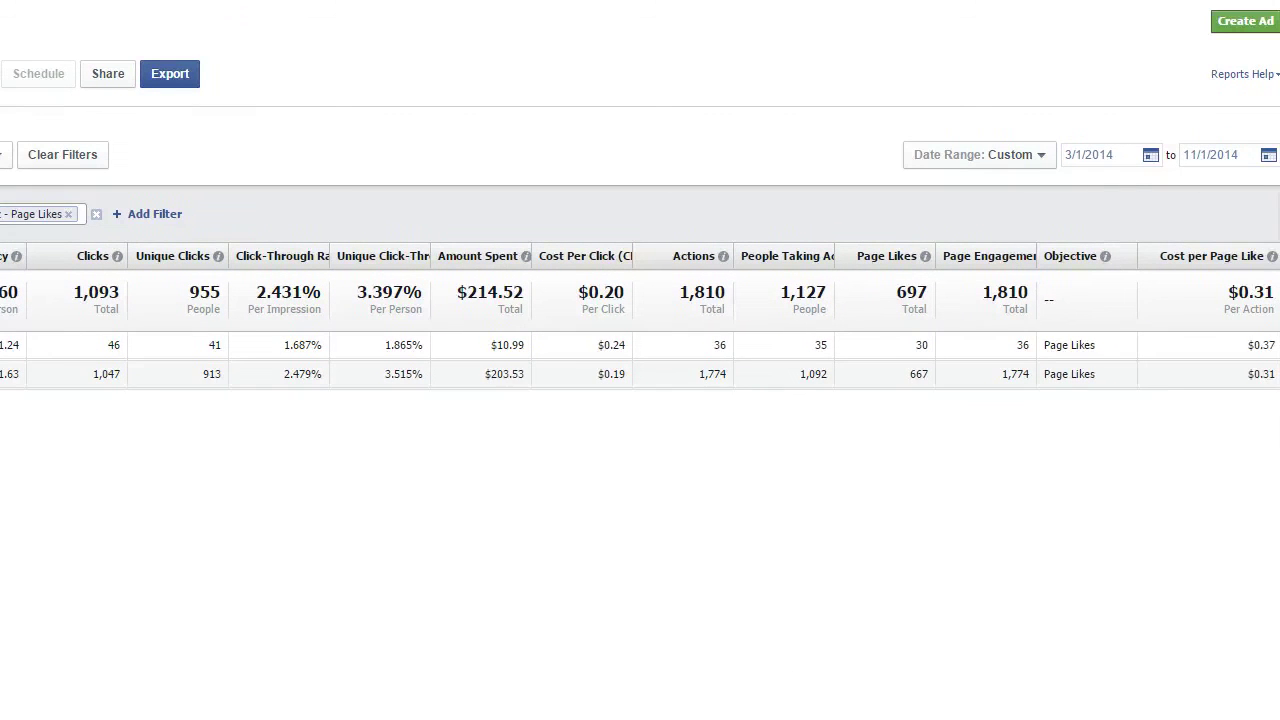
{"action": "left_click", "coordinate": [1213, 259]}
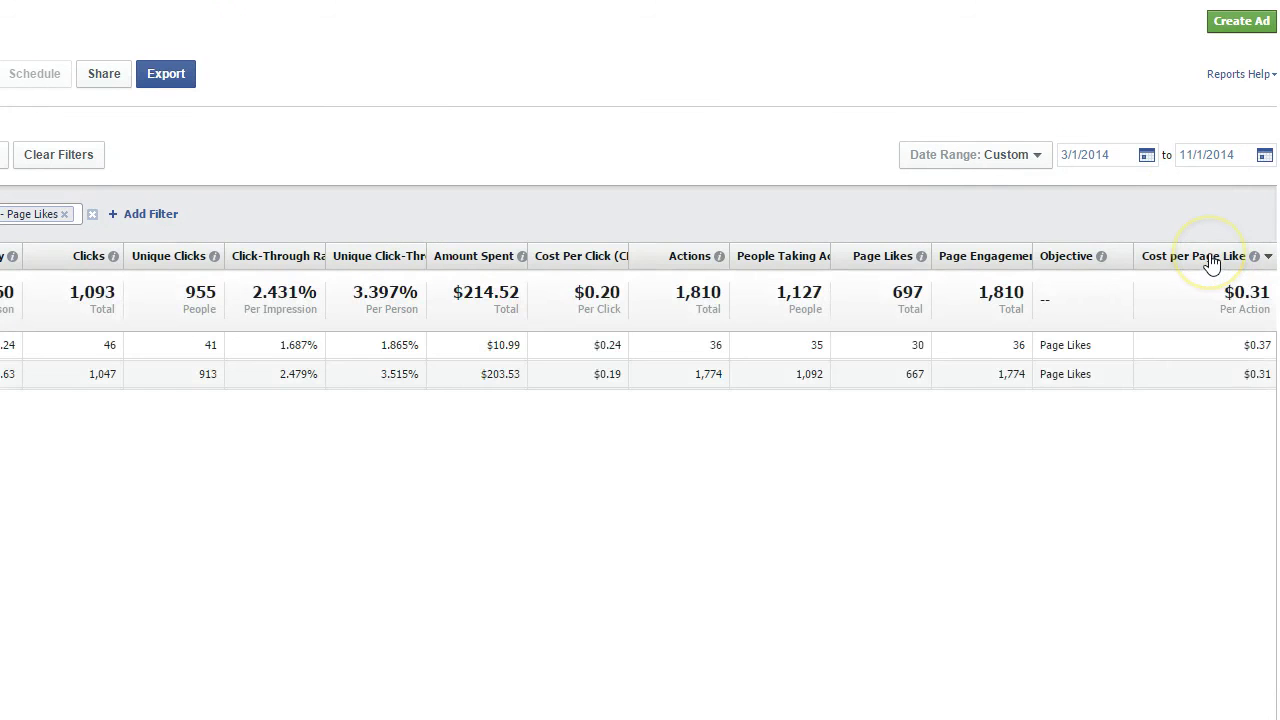
{"action": "left_click_drag", "start_coordinate": [1155, 262], "coordinate": [640, 255]}
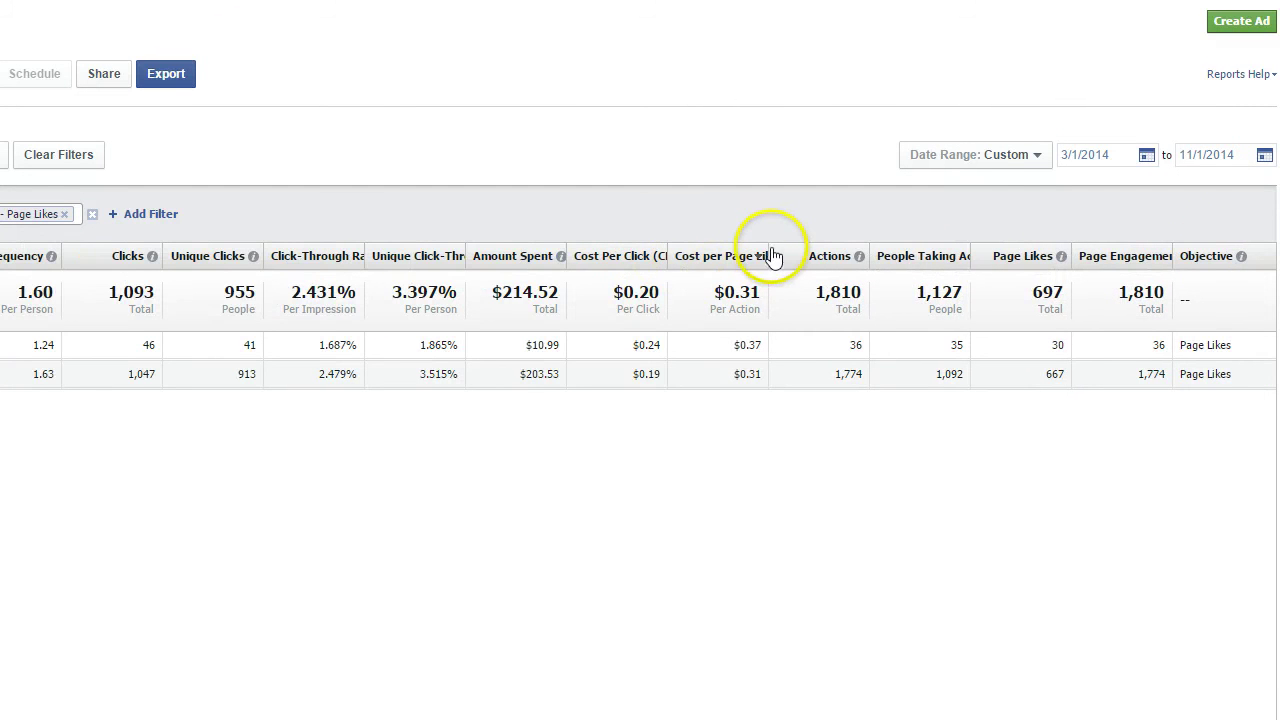
{"action": "left_click_drag", "start_coordinate": [764, 250], "coordinate": [811, 254]}
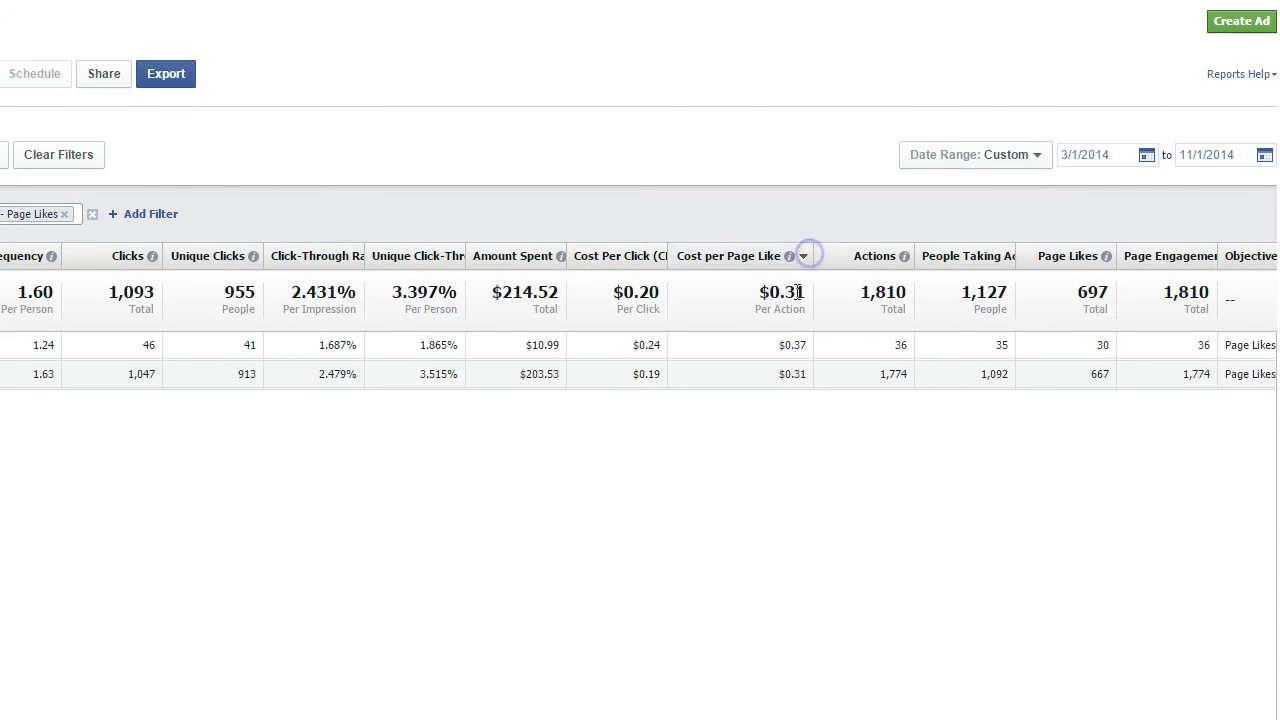
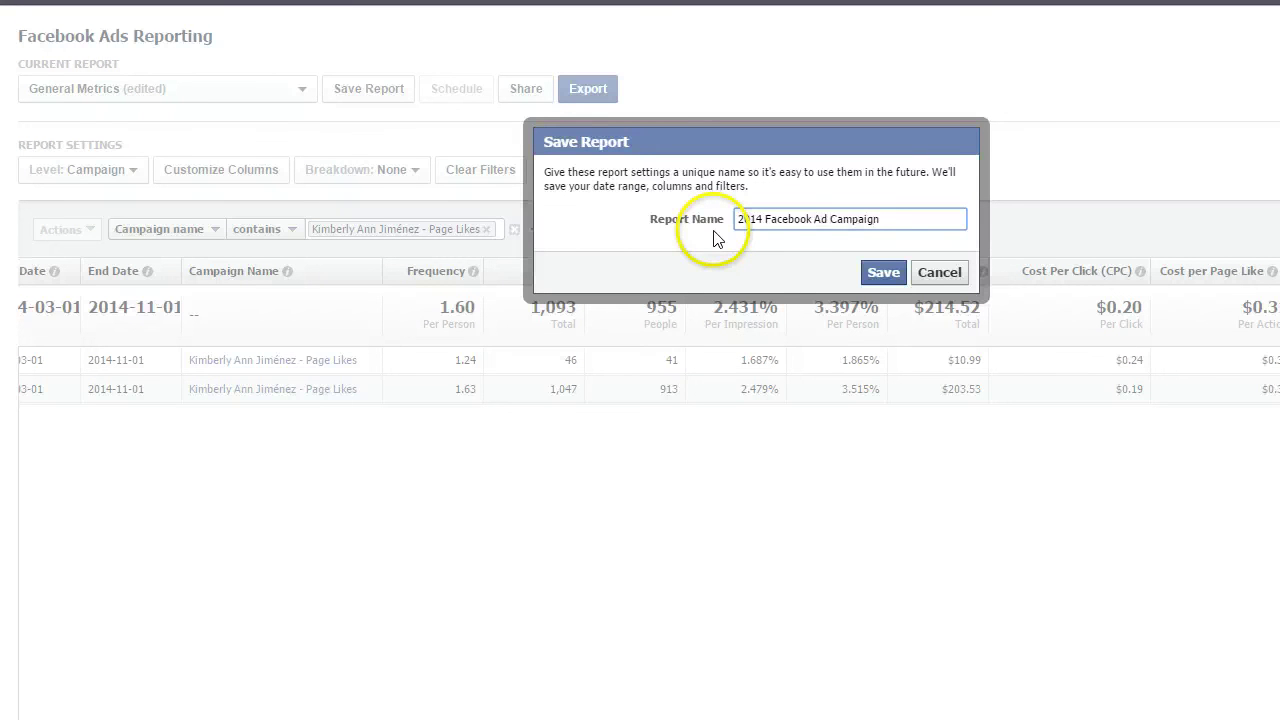
- Save the report as 2014 Facebook Like Ad Campaign and check for it among the saved reports
{"action": "type", "text": "Like"}
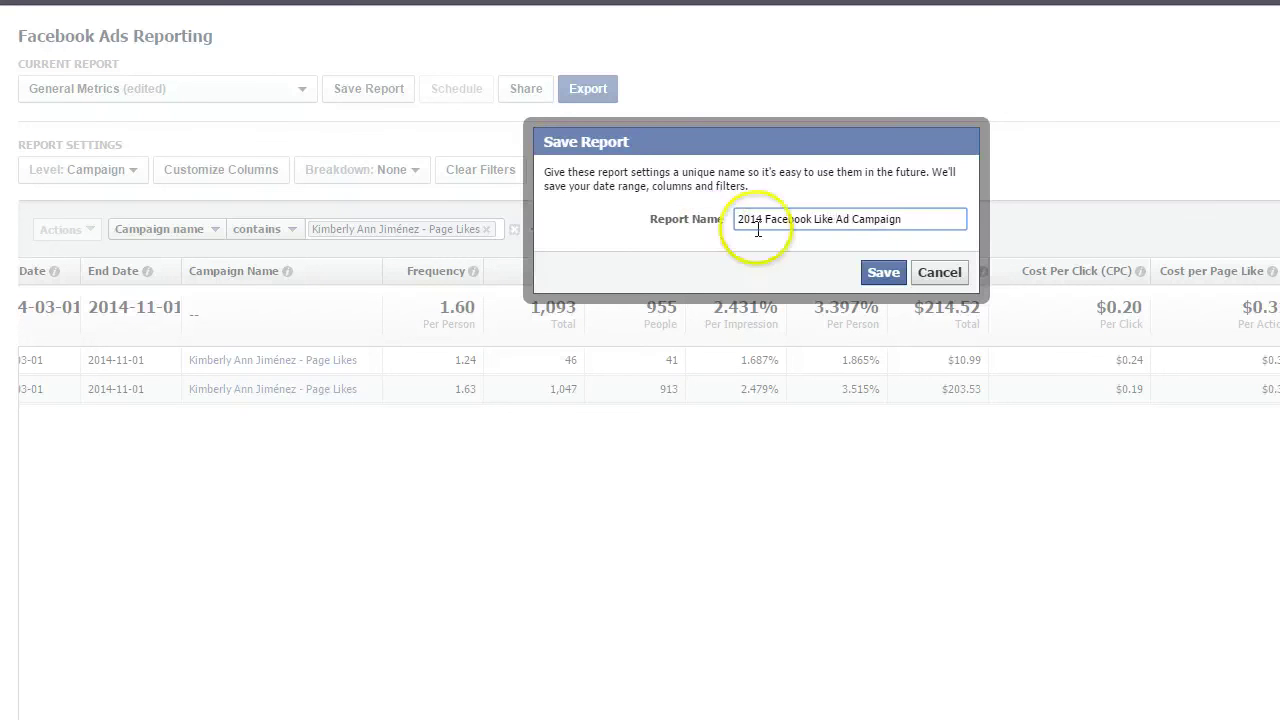
{"action": "left_click", "coordinate": [884, 273]}
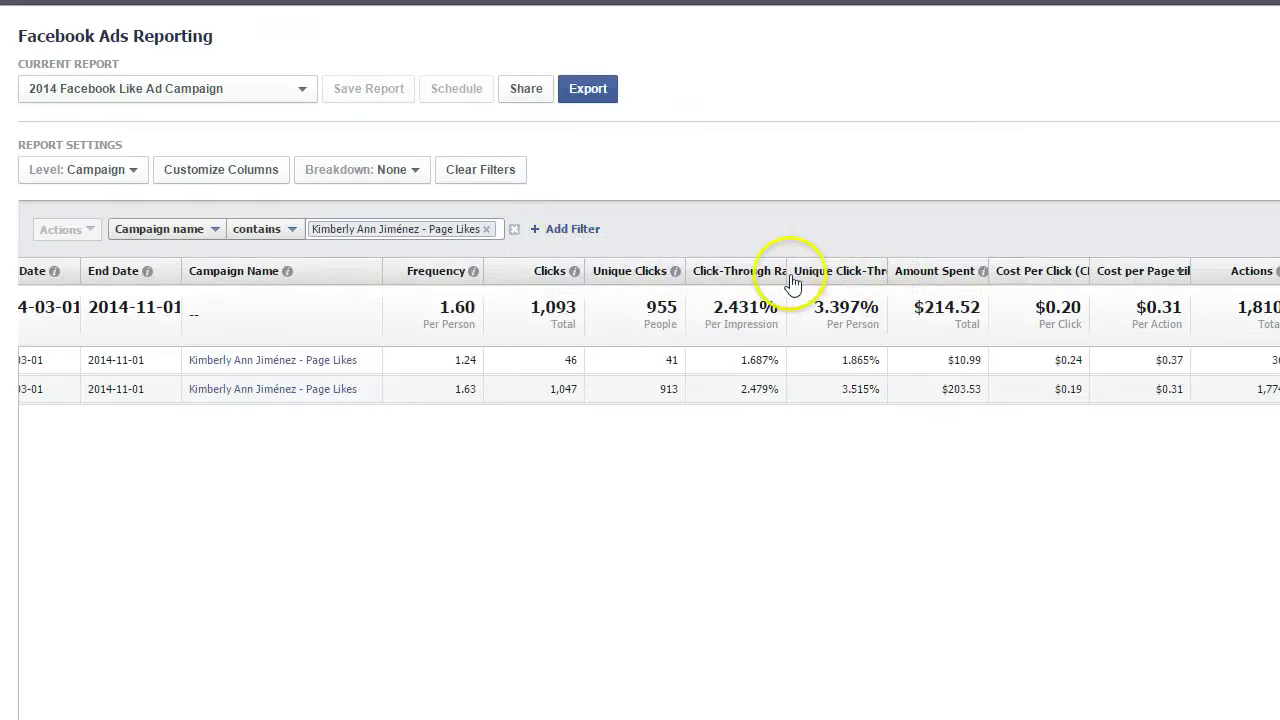
{"action": "left_click", "coordinate": [268, 95]}
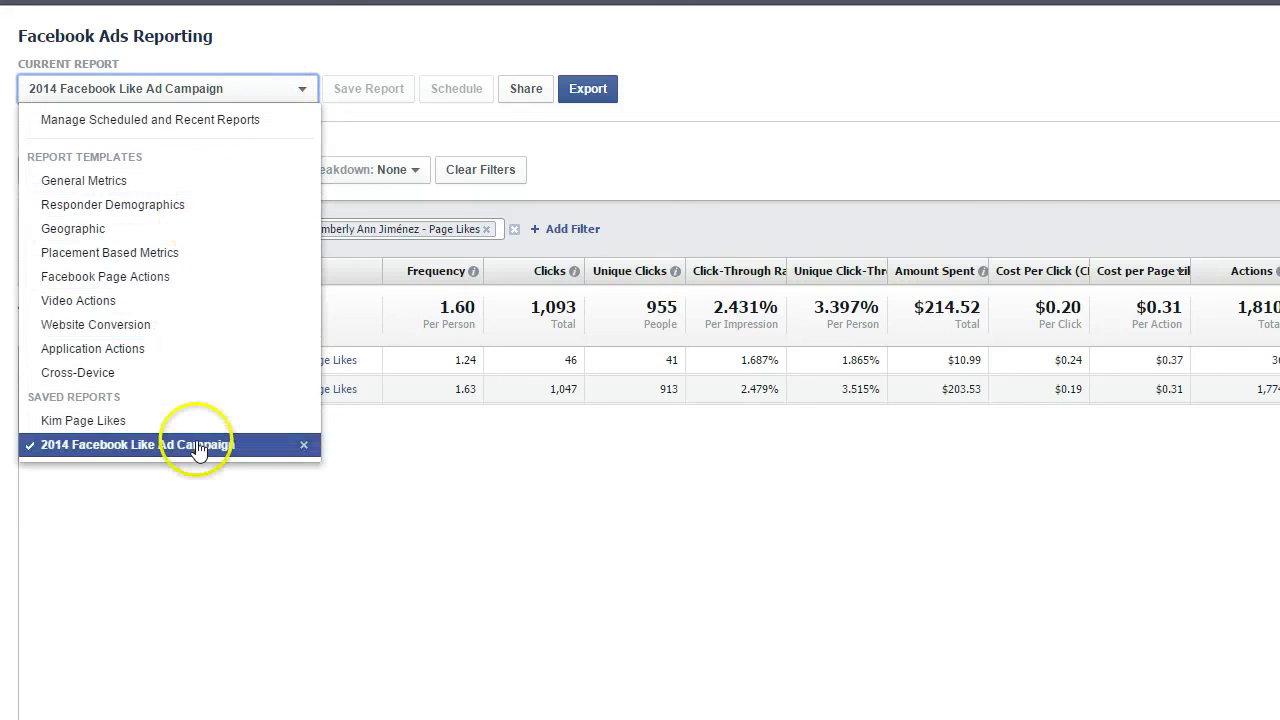
{"action": "left_click", "coordinate": [274, 84]}
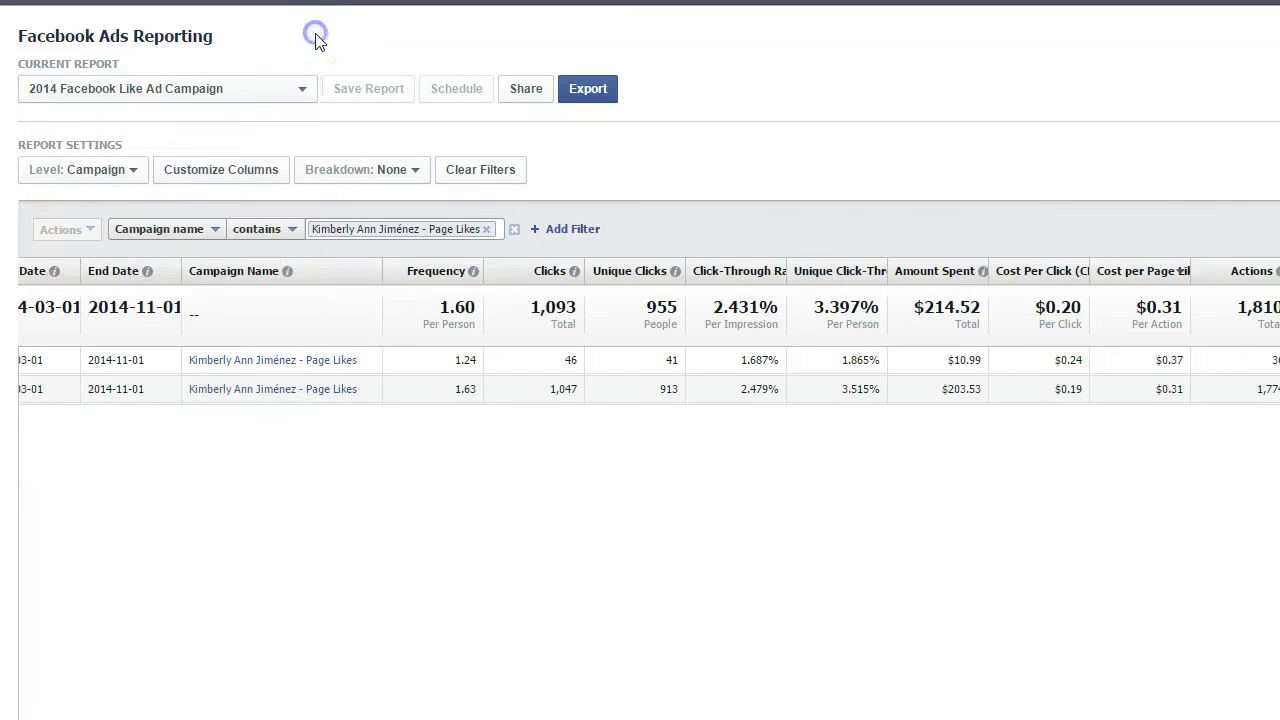
- Generate a shortened share link for the saved report, select the link, and close the sharing dialog
{"action": "left_click", "coordinate": [515, 90]}
{"action": "left_click", "coordinate": [527, 92]}
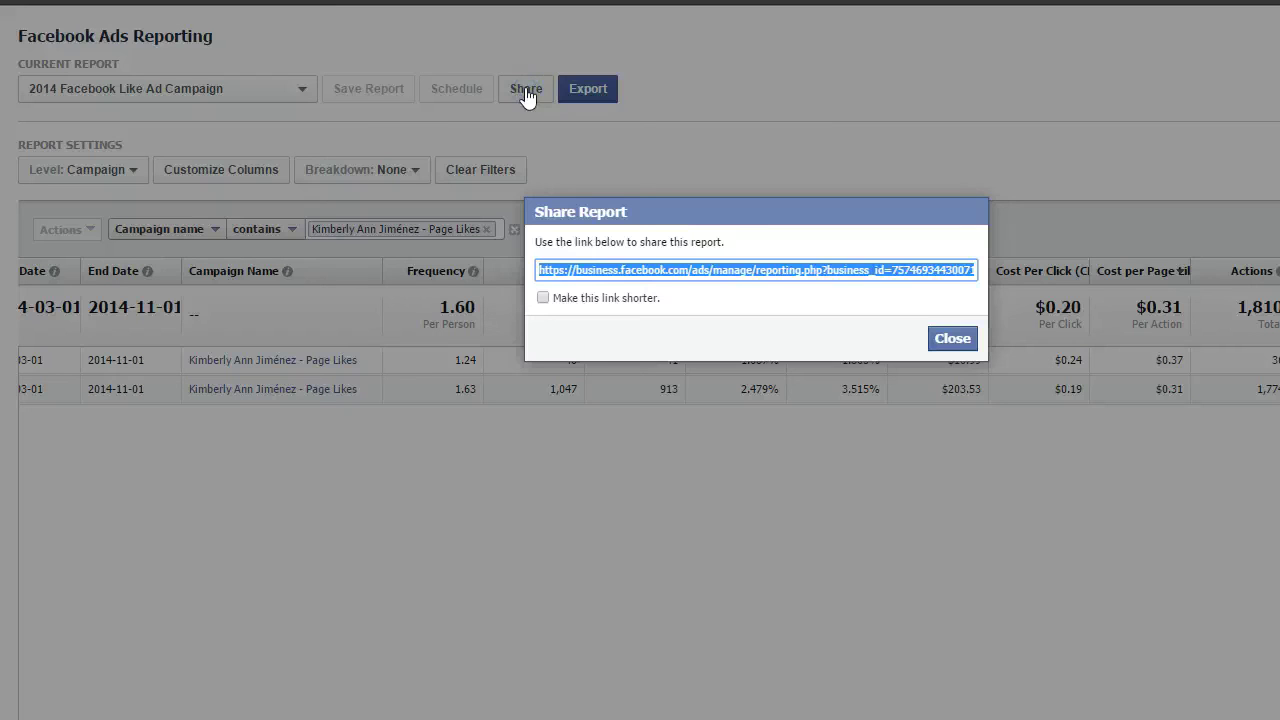
{"action": "left_click", "coordinate": [551, 140]}
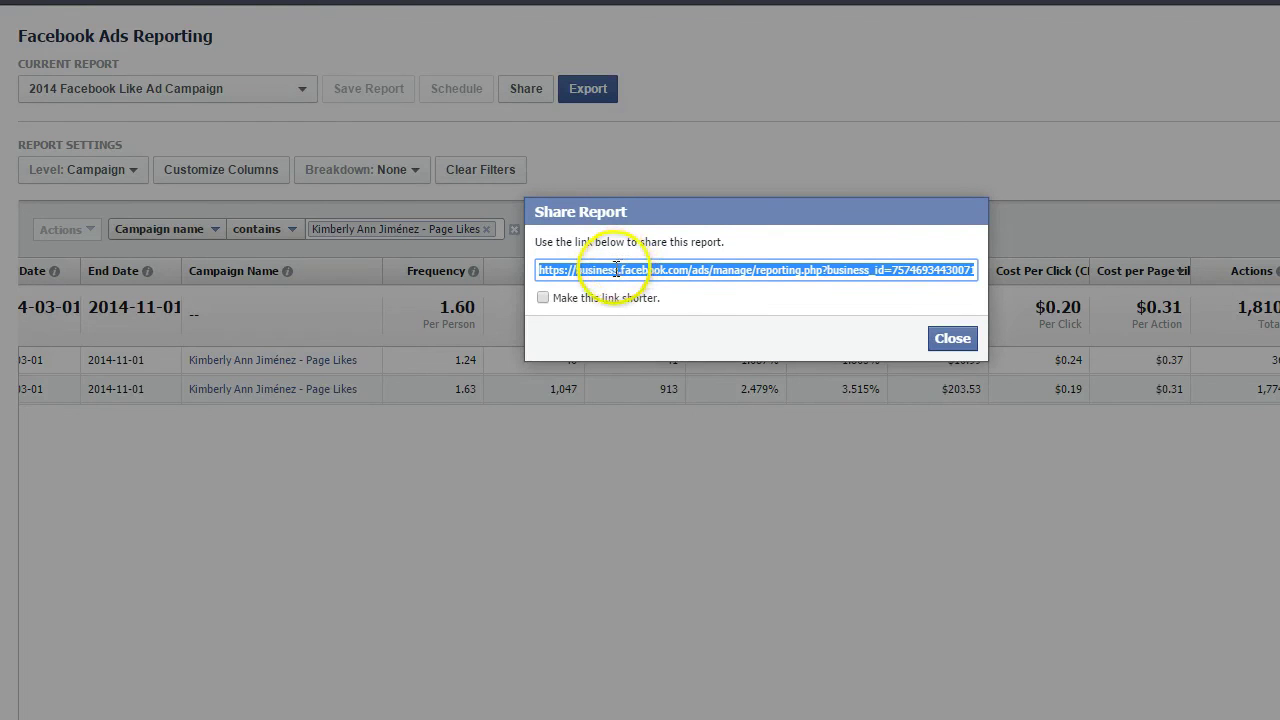
{"action": "left_click", "coordinate": [546, 298]}
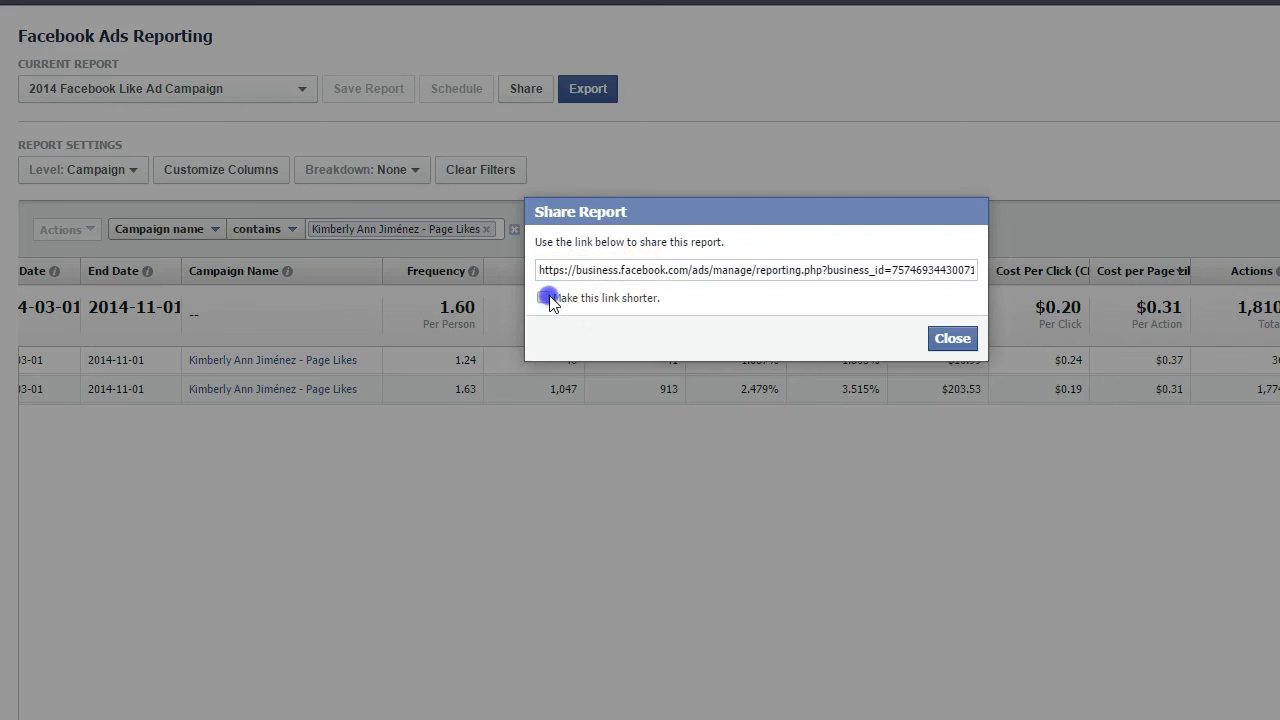
{"action": "left_click", "coordinate": [582, 330]}
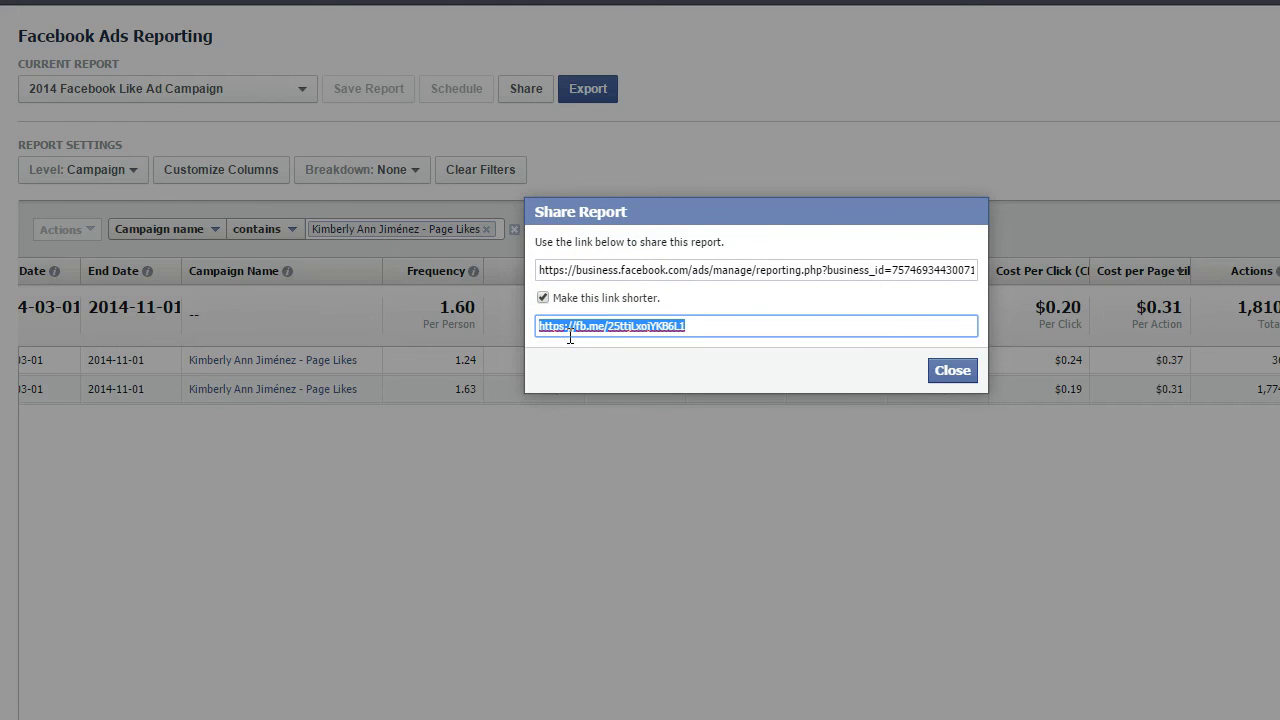
{"action": "left_click", "coordinate": [942, 356]}
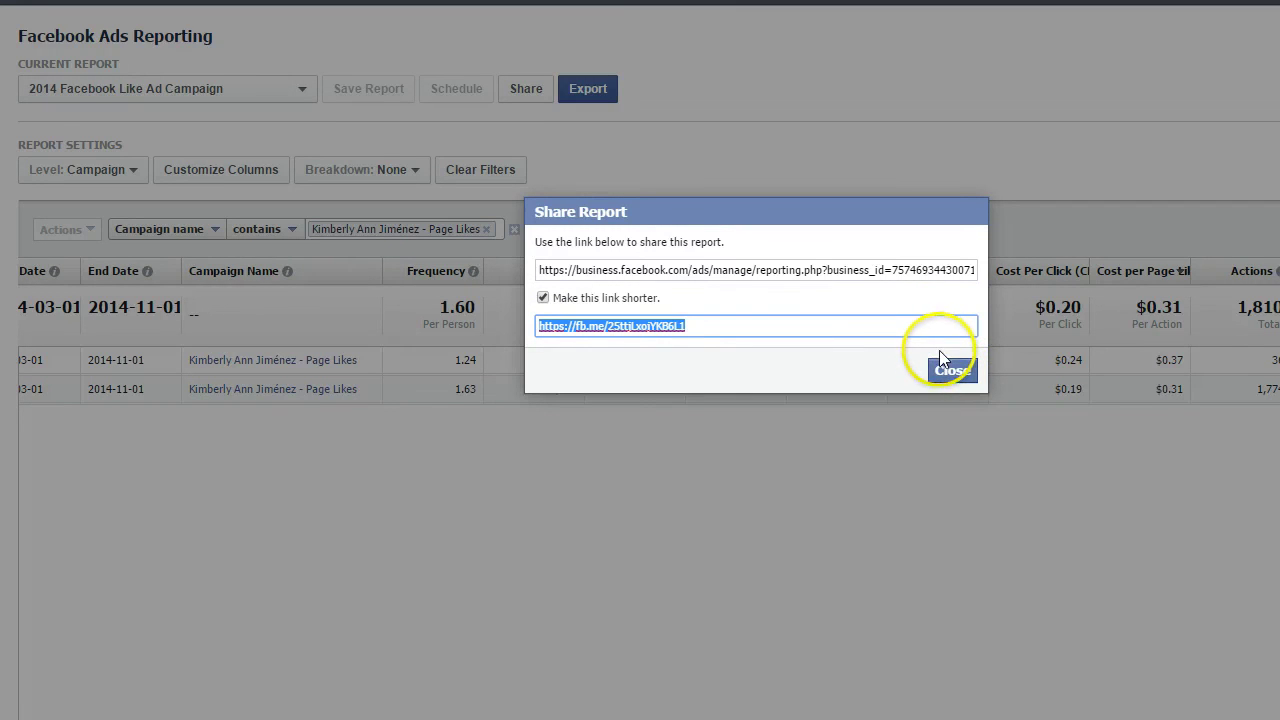
{"action": "left_click", "coordinate": [950, 374]}
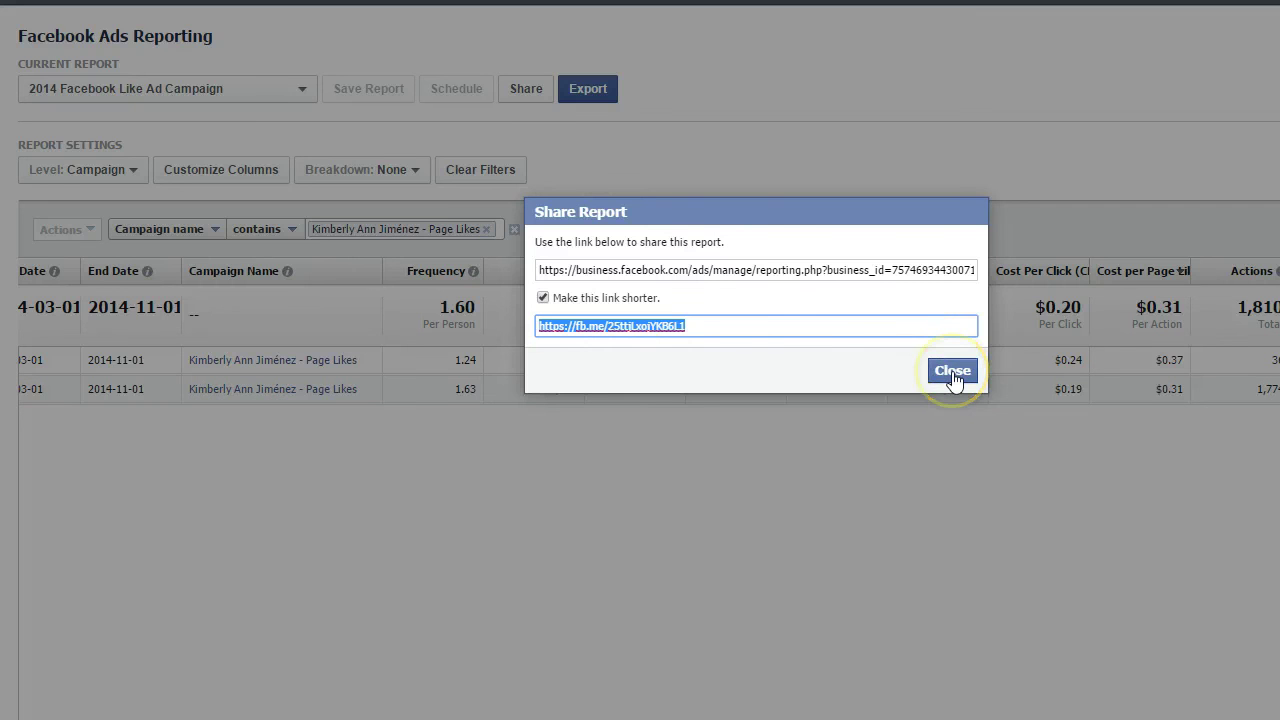
{"action": "left_click", "coordinate": [952, 372]}
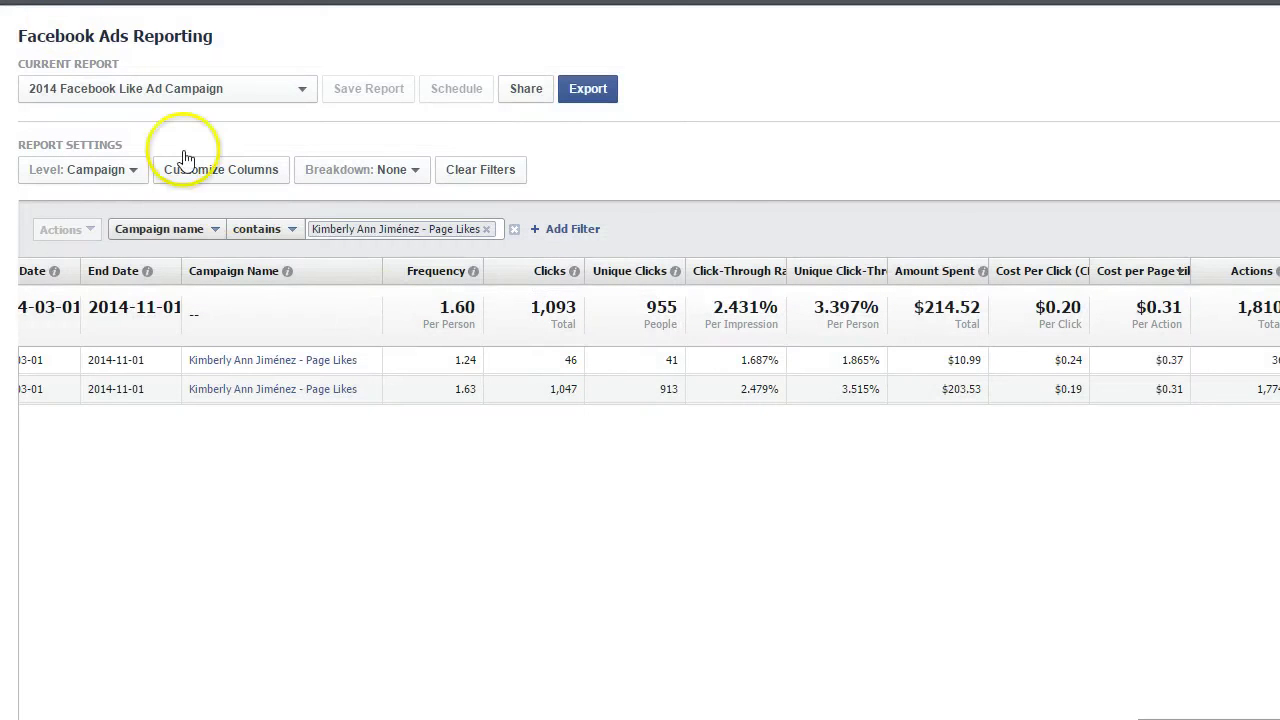